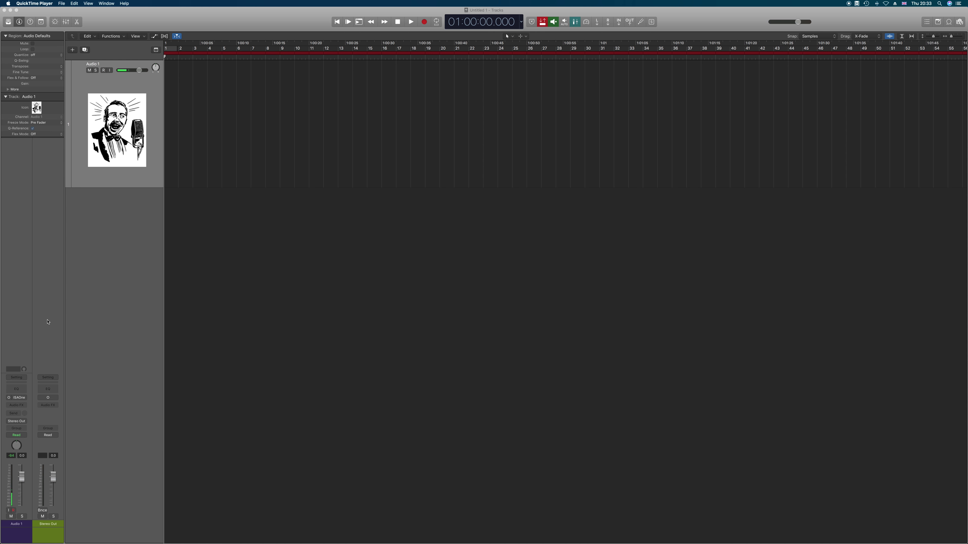
Step: Record-enable the Audio 1 track, toggling it off and back on so it ends armed
key("ctrl+r")
key("alt+r")
key("ctrl+r")
Step: Insert a mono AUHipass filter (Audio Units > Apple) on Audio 1
left_click(23, 407)
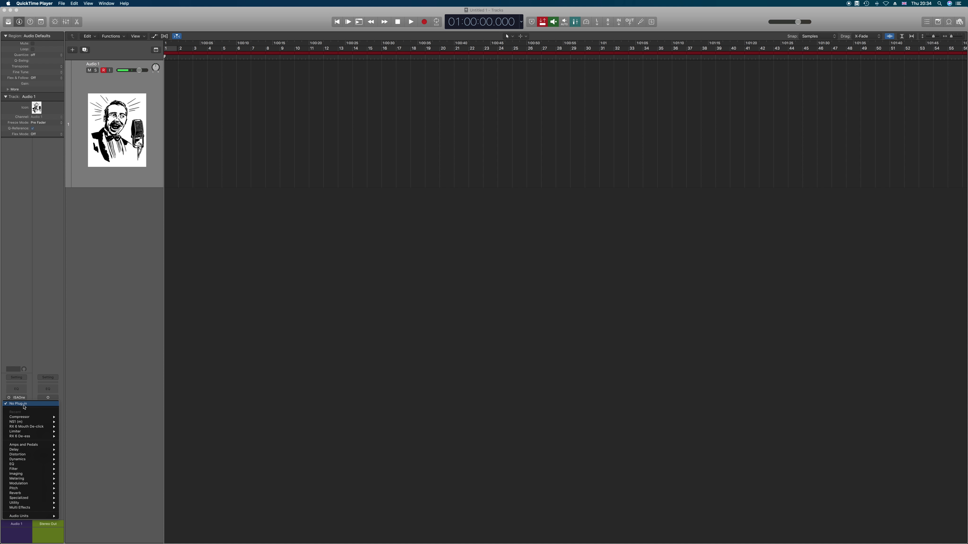
mouse_move(32, 419)
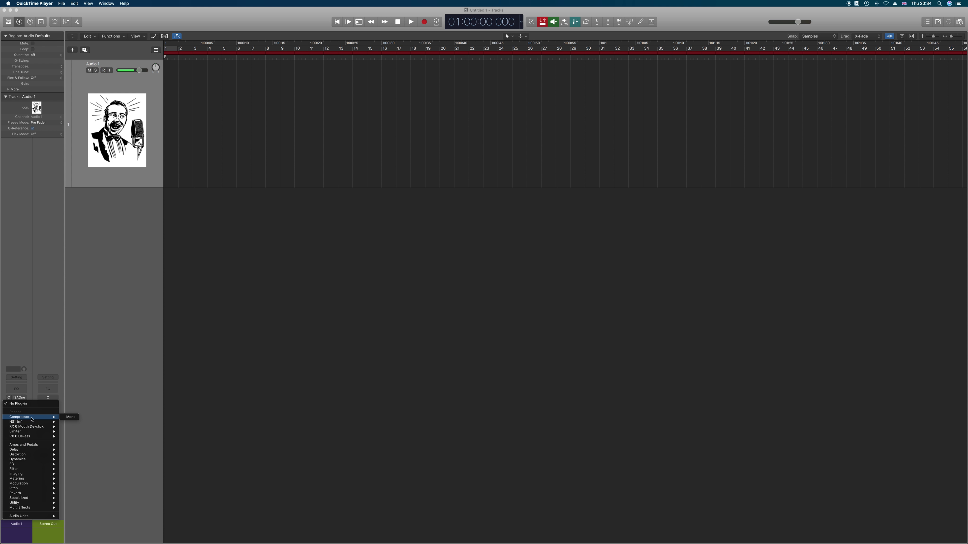
mouse_move(32, 468)
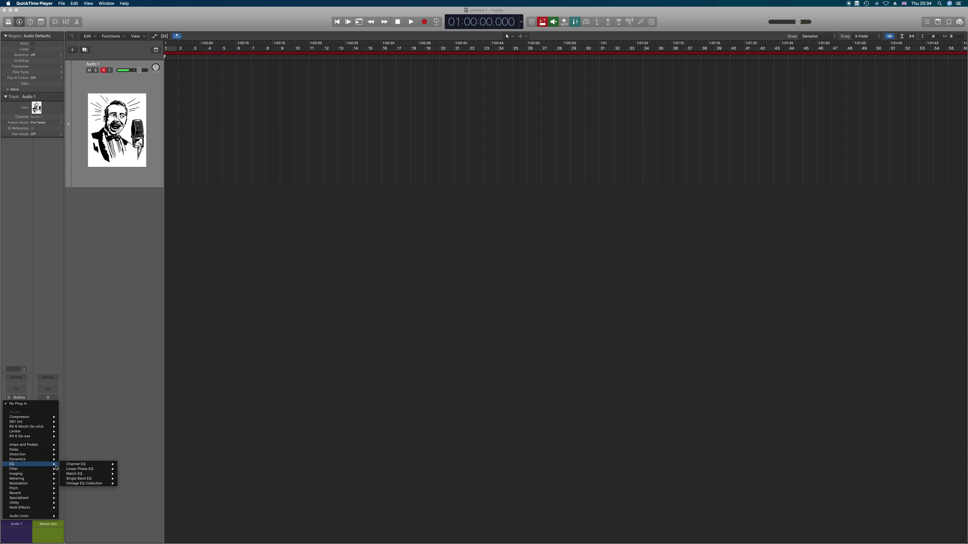
mouse_move(38, 518)
mouse_move(81, 517)
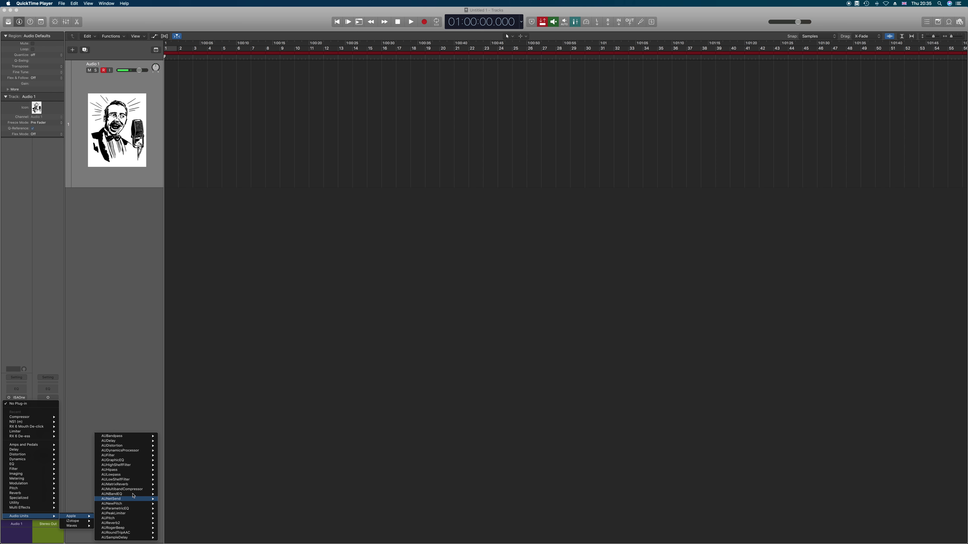
mouse_move(129, 504)
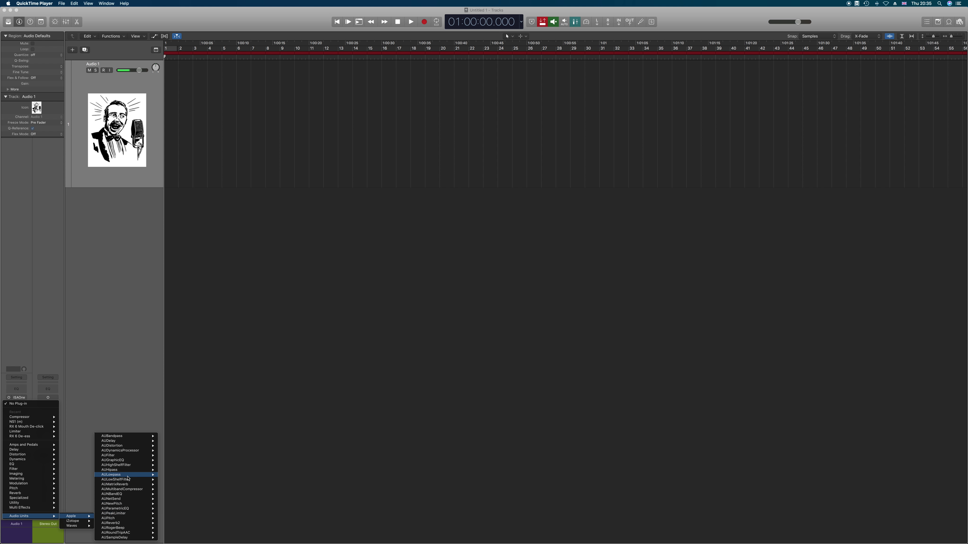
mouse_move(127, 473)
left_click(170, 470)
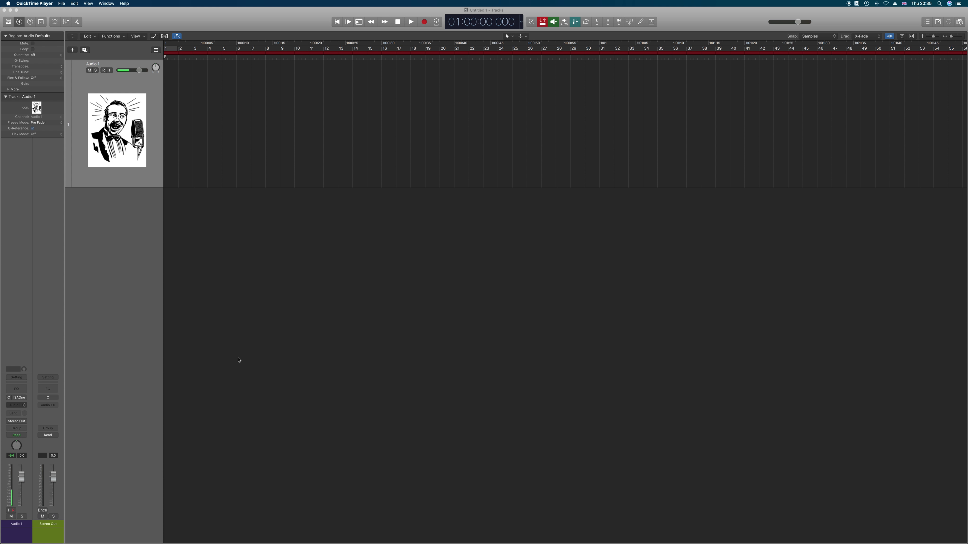
Step: Lower the AUHipass cutoff to about 89 Hz and re-arm Audio 1
left_click_drag(101, 16, 571, 112)
left_click_drag(599, 172, 532, 173)
key("ctrl+r")
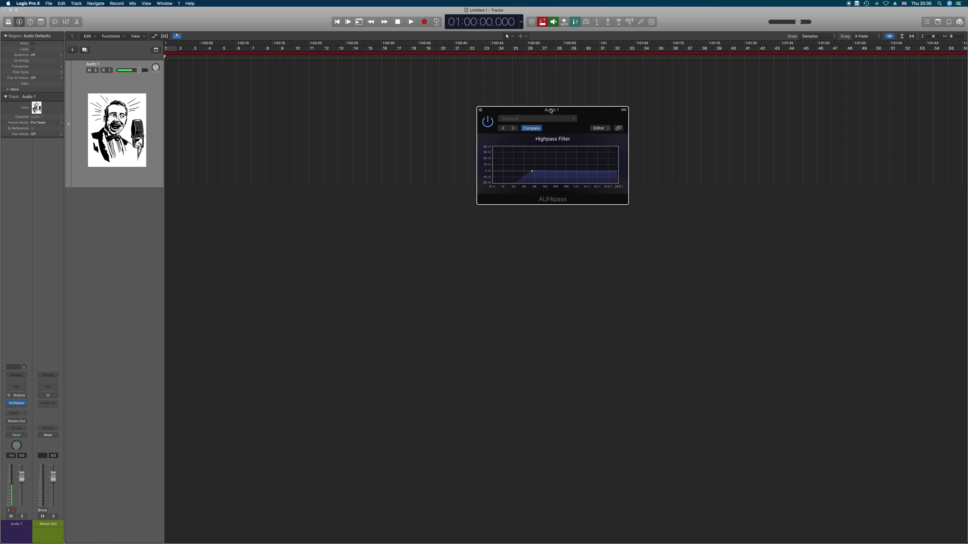
left_click_drag(551, 112, 410, 257)
Step: Record a short first take on Audio 1 and play it back with AUHipass bypassed
key("r")
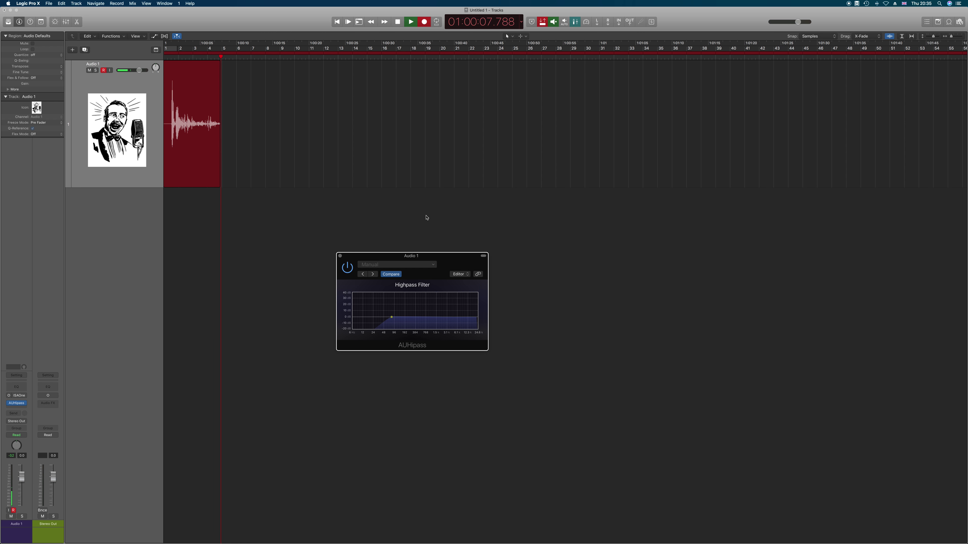
key("space")
key("space")
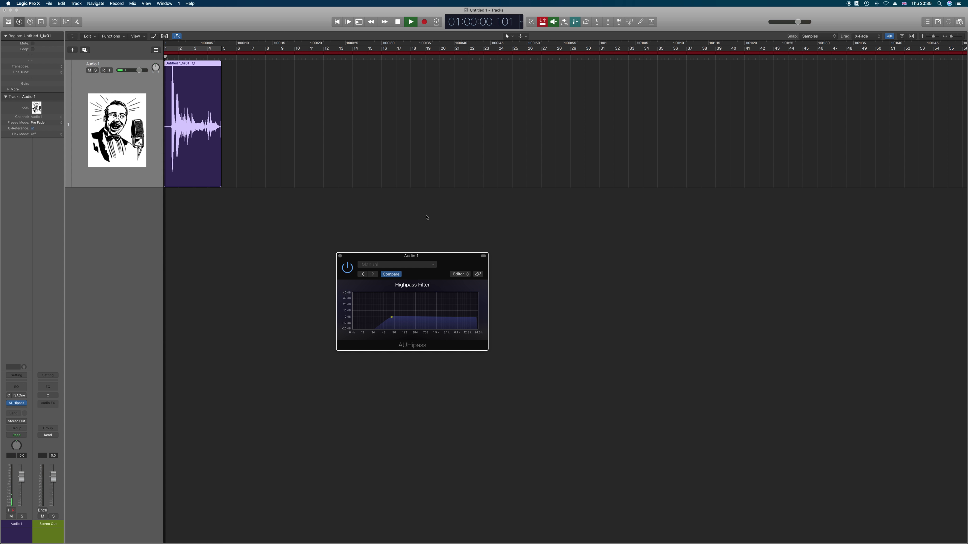
key("space")
left_click(348, 268)
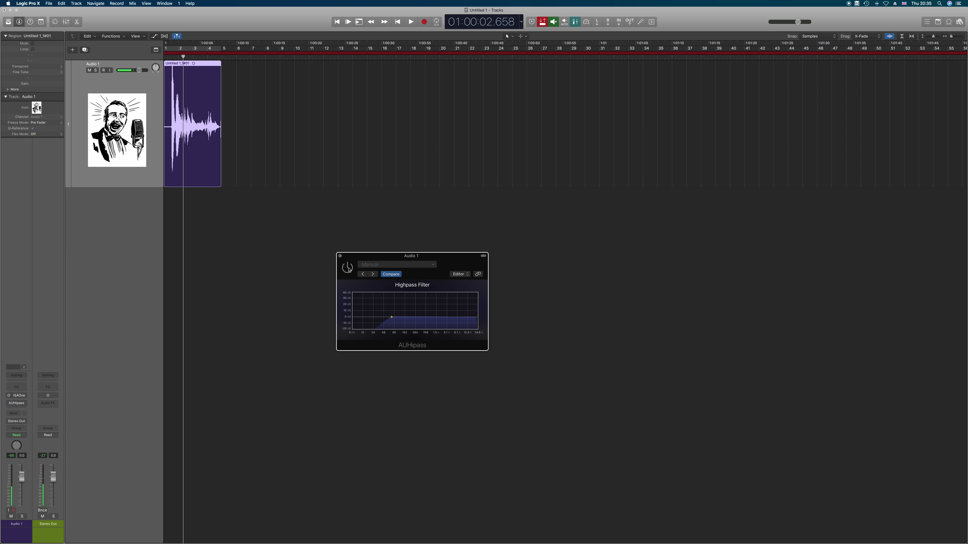
key("space")
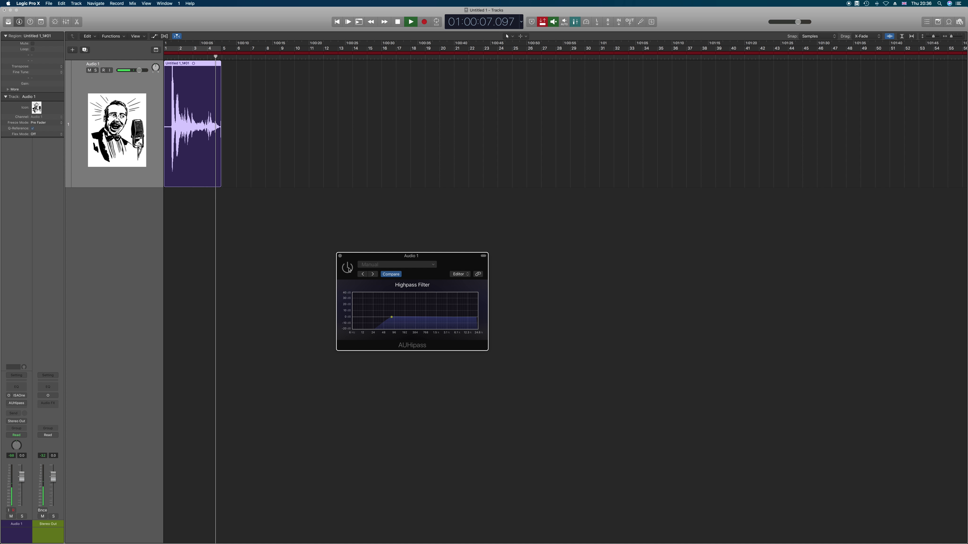
Step: Re-enable AUHipass, replay the take from the start, and close the filter window
key("space")
left_click(348, 268)
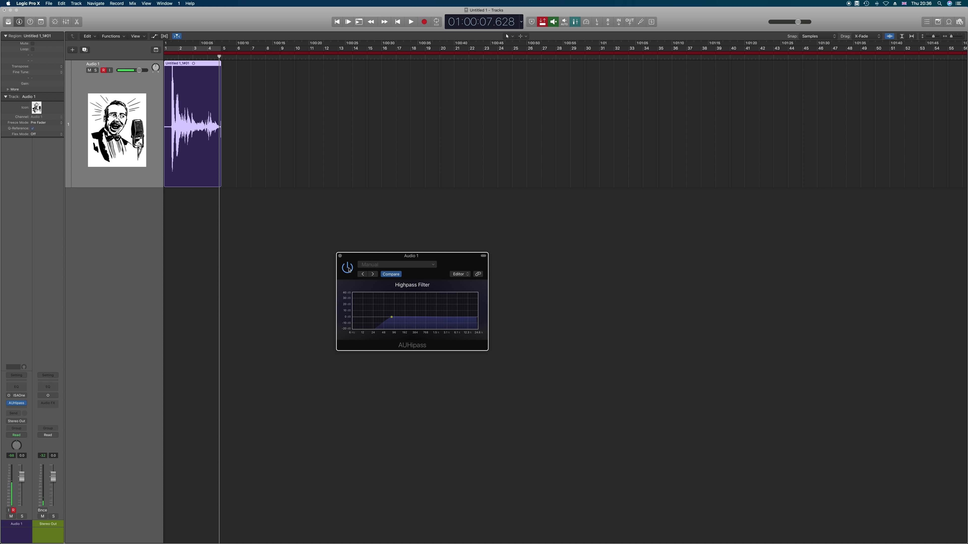
key("Return")
key("space")
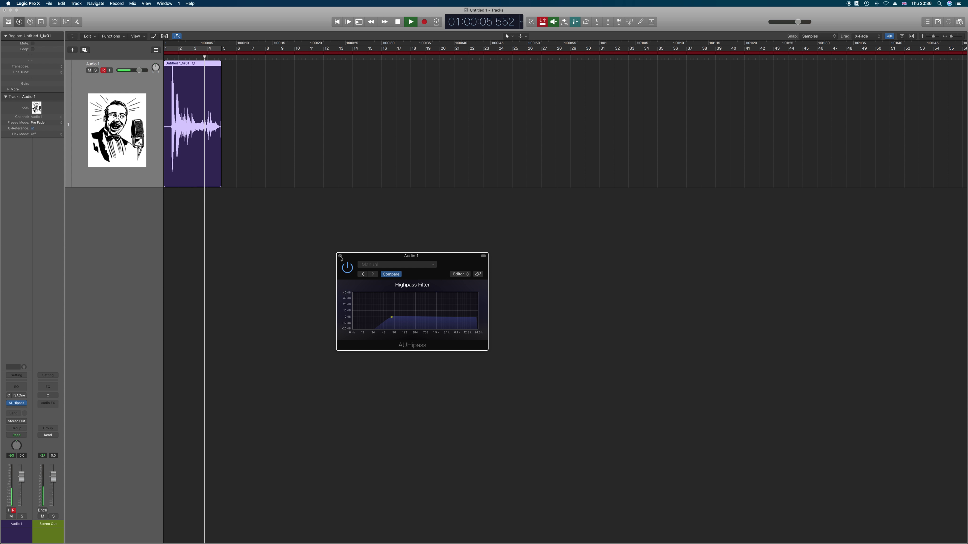
key("space")
left_click(340, 257)
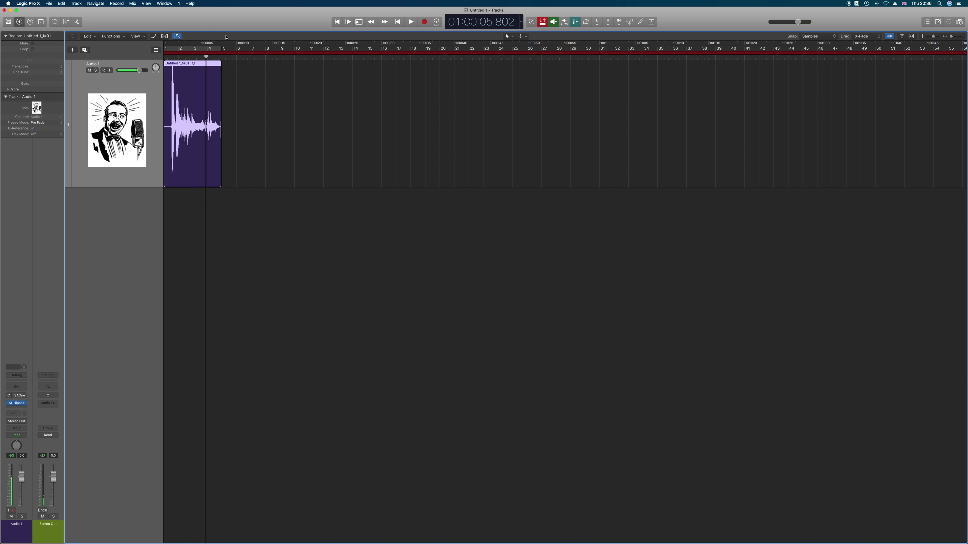
Step: Record a second take at 8 s and compare it with AUHipass bypassed and active
left_click(223, 57)
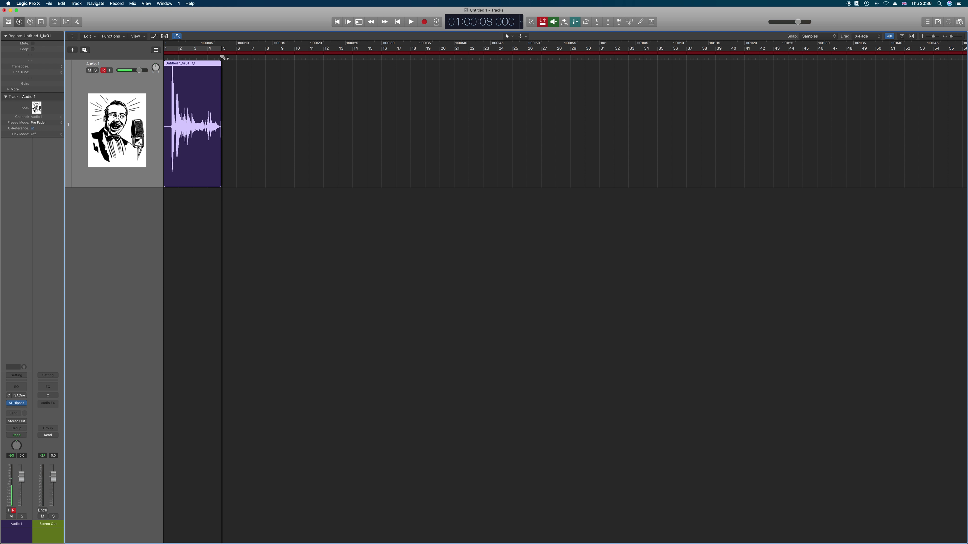
key("r")
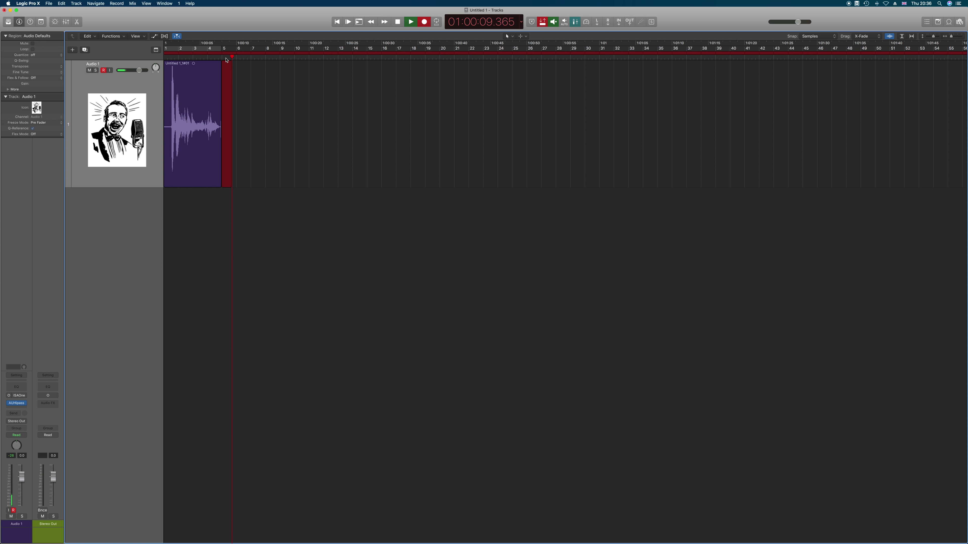
key("space")
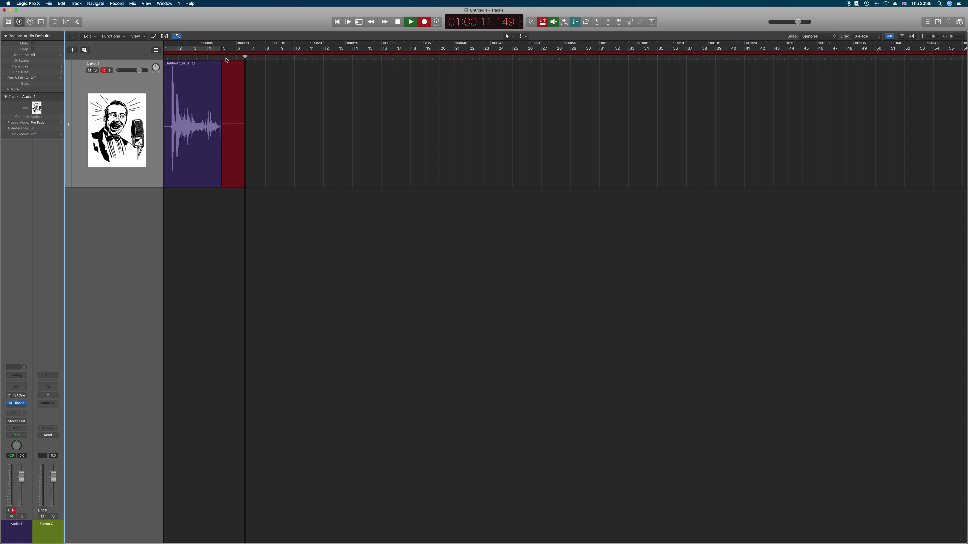
left_click(220, 58)
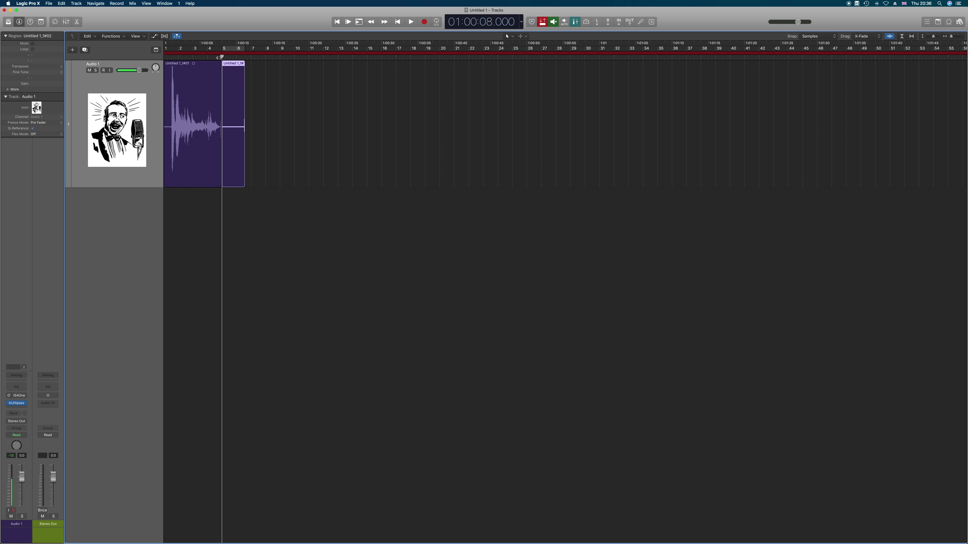
left_click(12, 402)
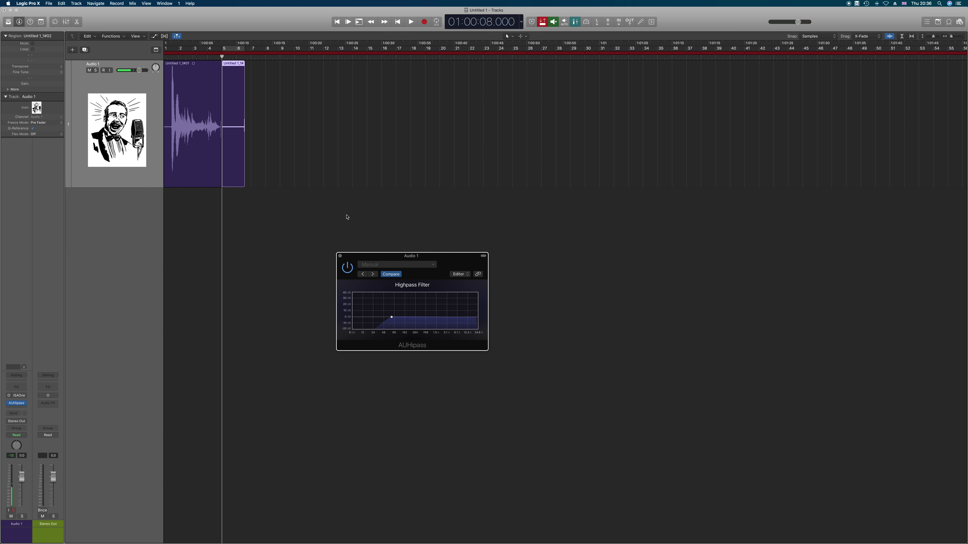
left_click(347, 269)
key("space")
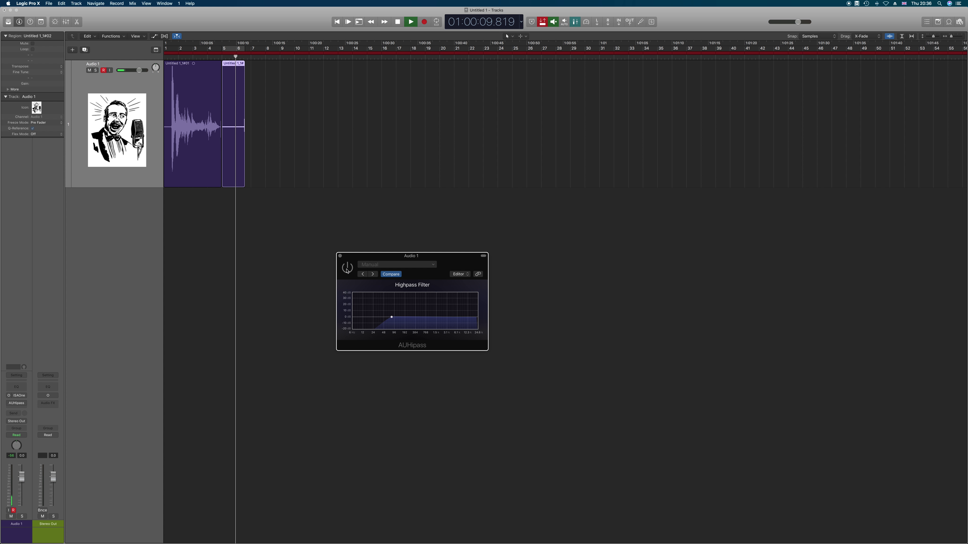
left_click(347, 269)
key("space")
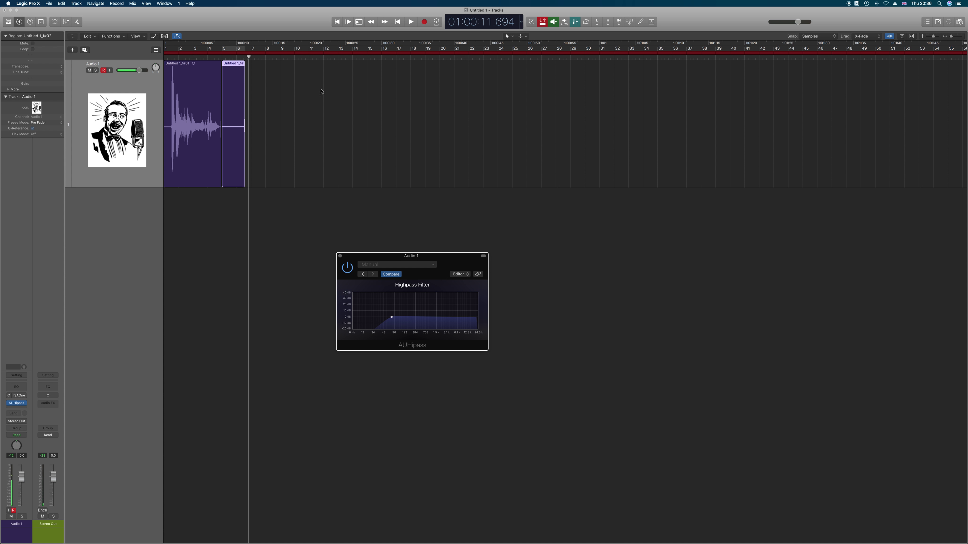
Step: Replay the second take with the filter bypassed, then delete the region and its audio file
left_click(223, 57)
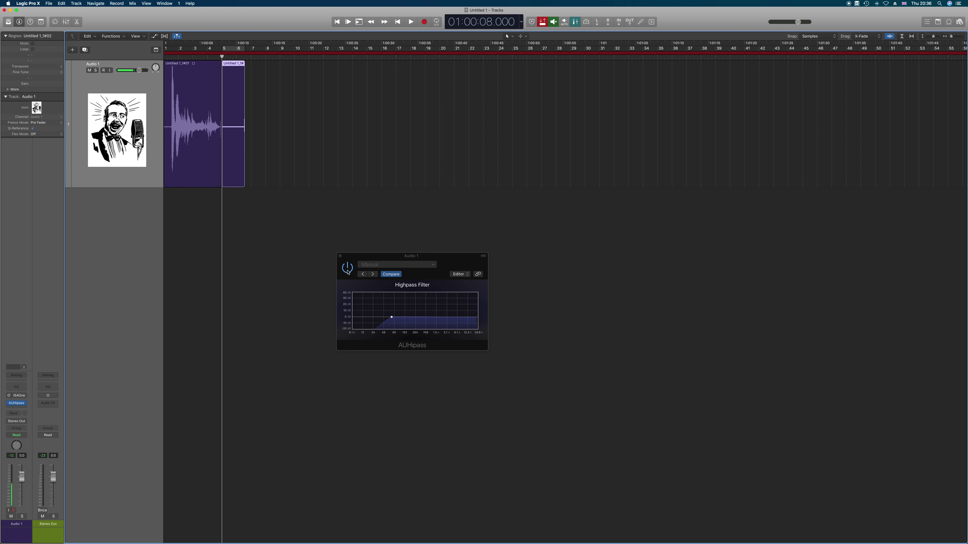
key("space")
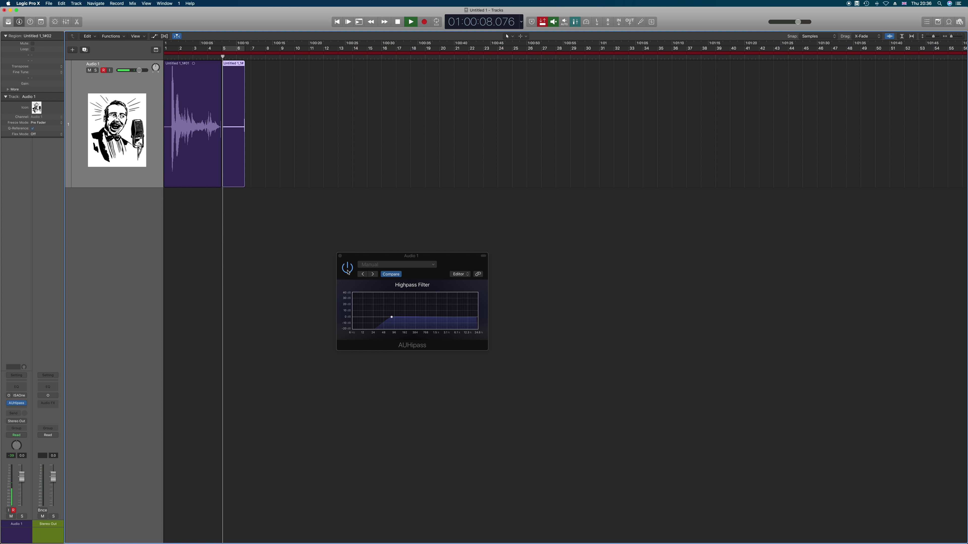
left_click(347, 272)
left_click(343, 265)
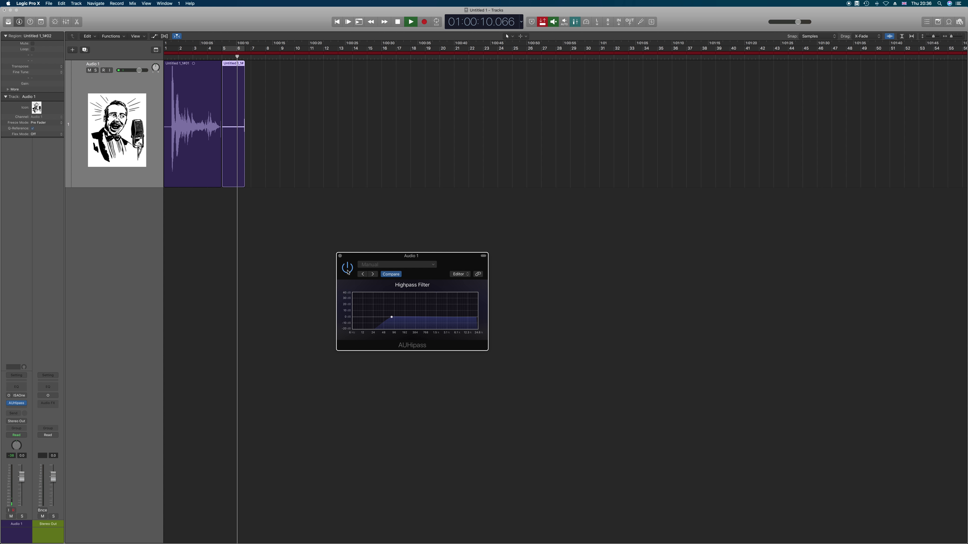
key("space")
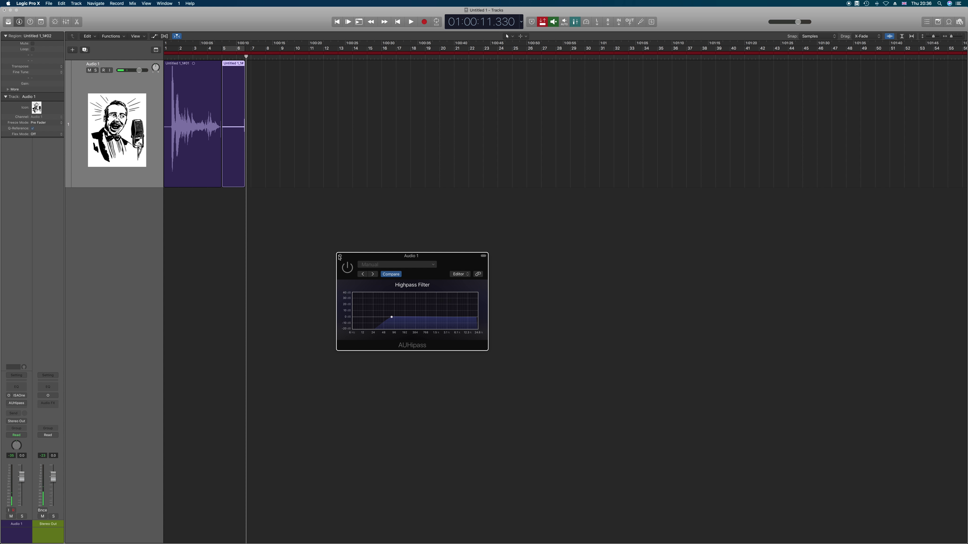
left_click(340, 256)
key("BackSpace")
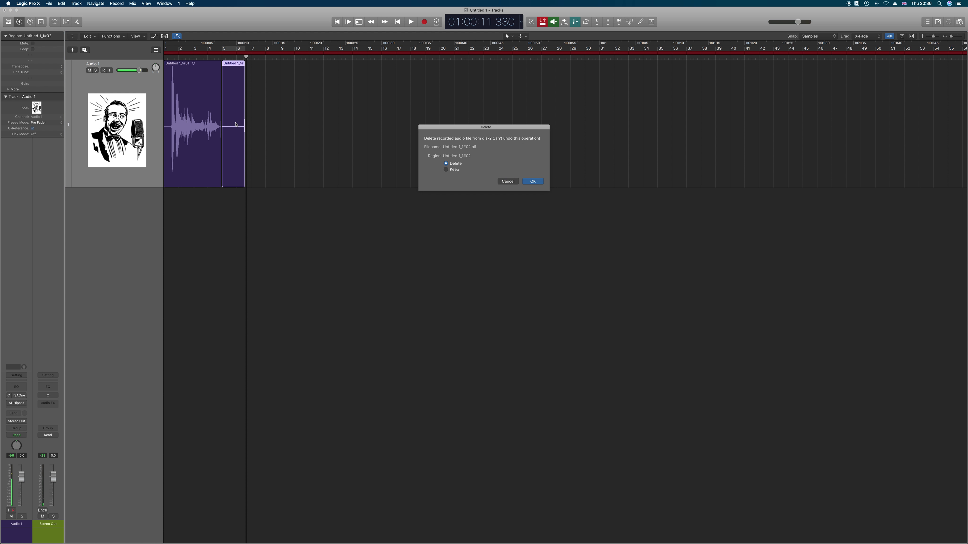
key("Return")
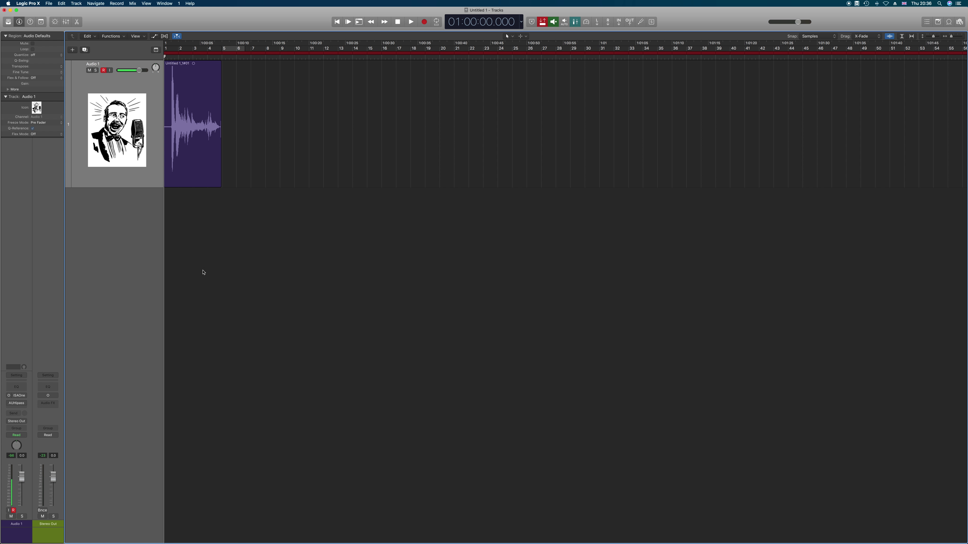
Step: Re-enable the AUHipass insert and record-arm Audio 1
left_click(17, 403)
key("ctrl+r")
Step: Insert a mono Channel EQ after the AUHipass filter
left_click(16, 408)
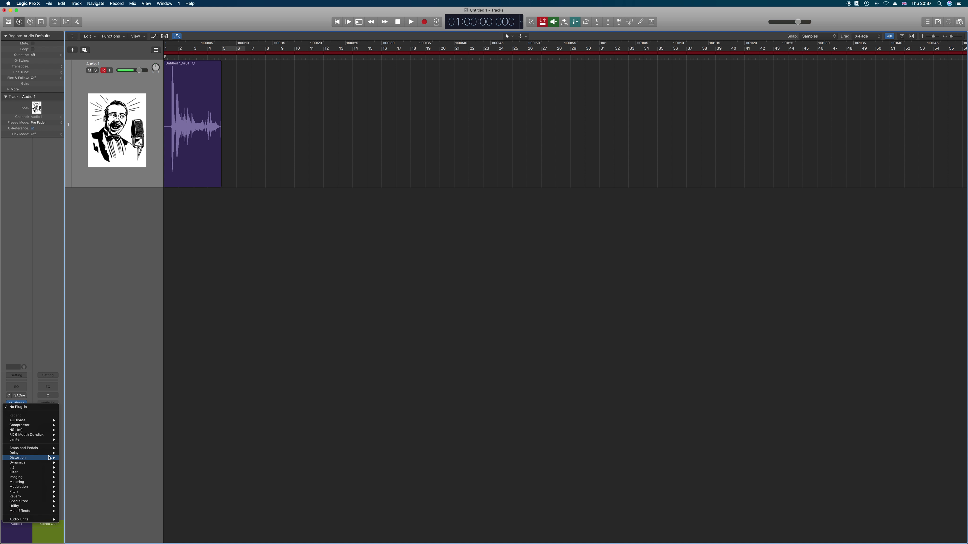
mouse_move(49, 458)
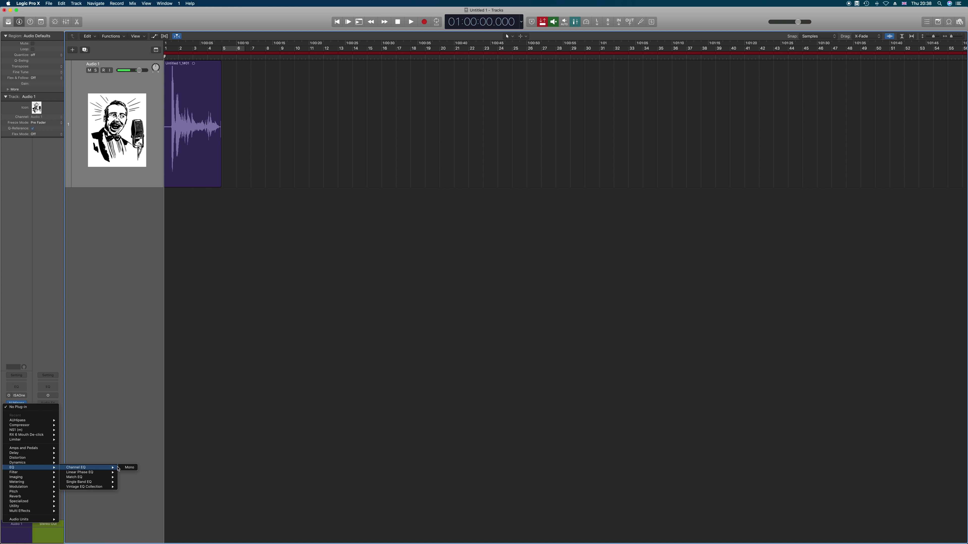
left_click(128, 468)
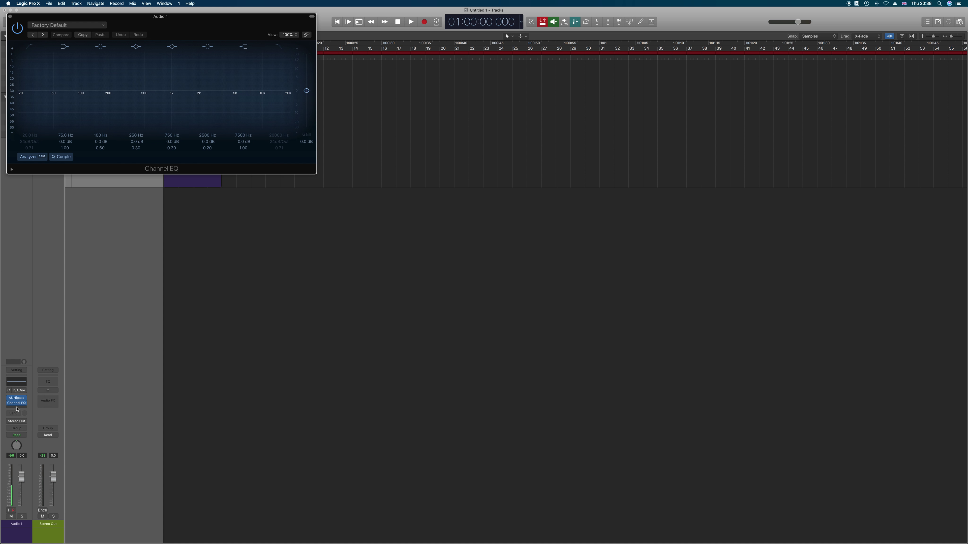
Step: Insert a mono Compressor after the Channel EQ
left_click(17, 409)
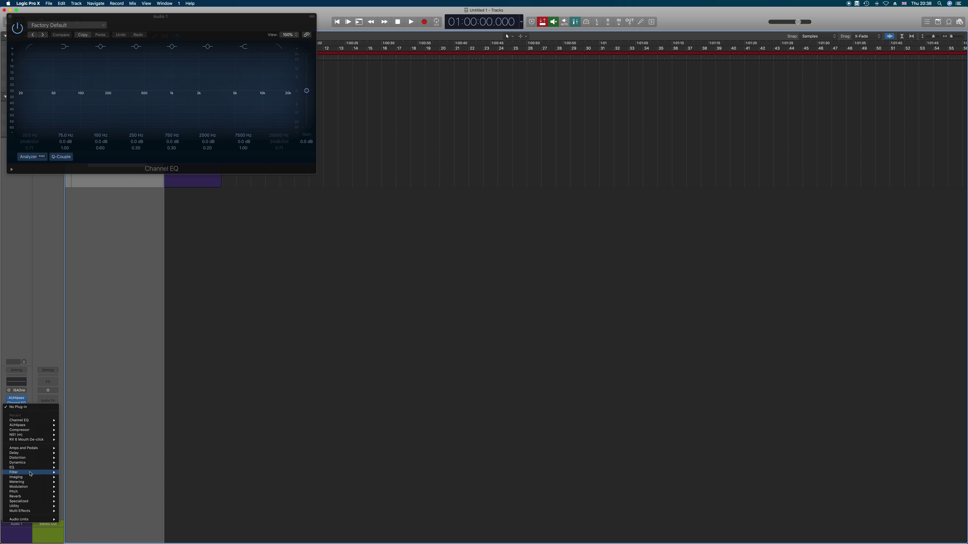
mouse_move(31, 464)
mouse_move(86, 489)
mouse_move(86, 468)
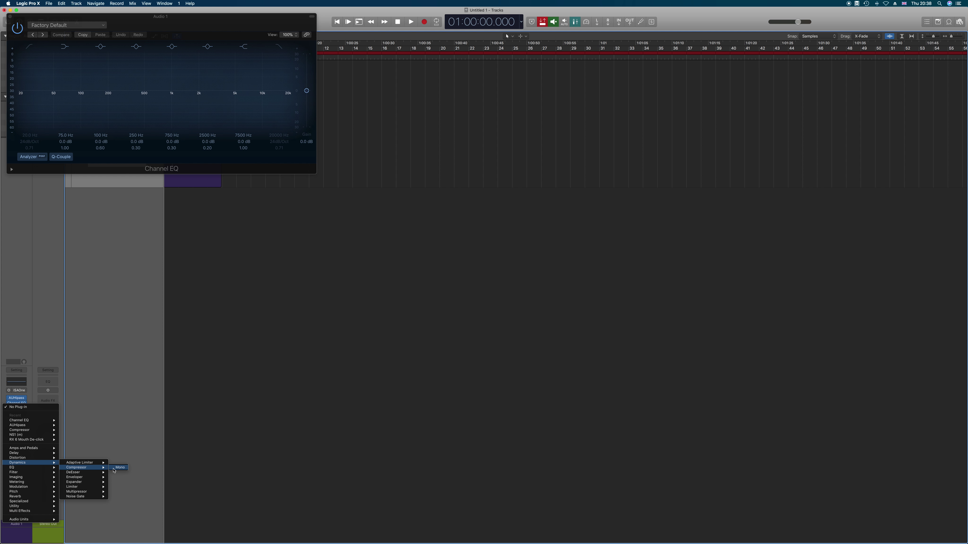
left_click(115, 469)
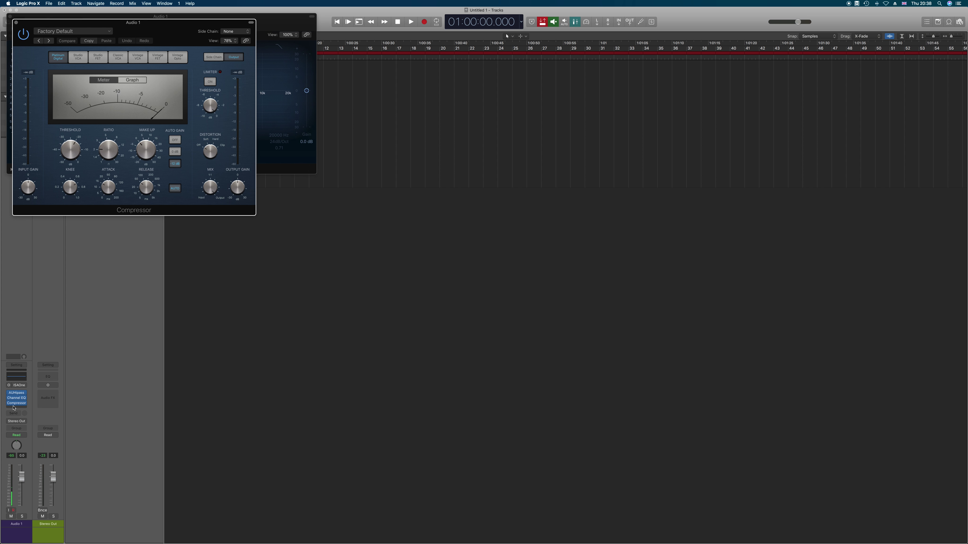
Step: Insert a mono Limiter after the Compressor and spread the three plug-in windows apart
left_click(14, 408)
mouse_move(34, 463)
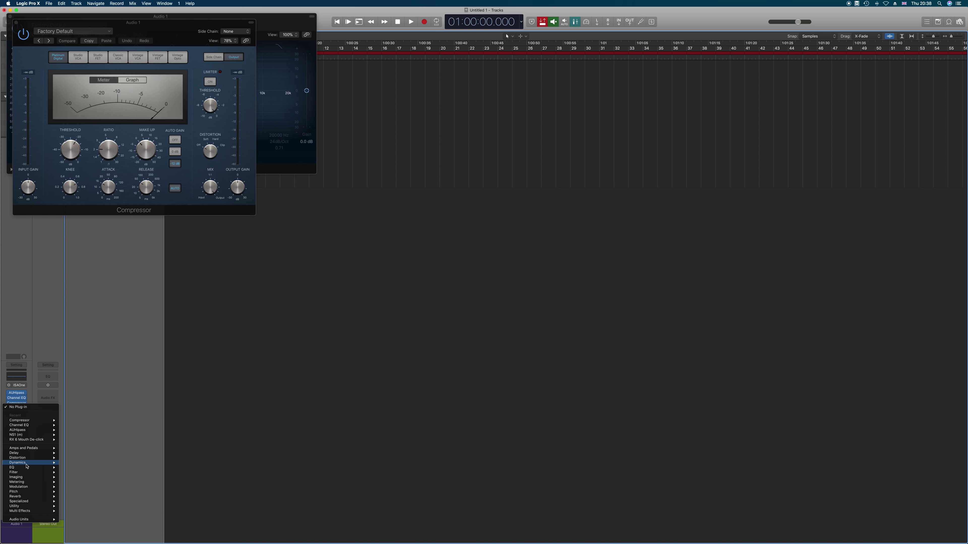
mouse_move(77, 492)
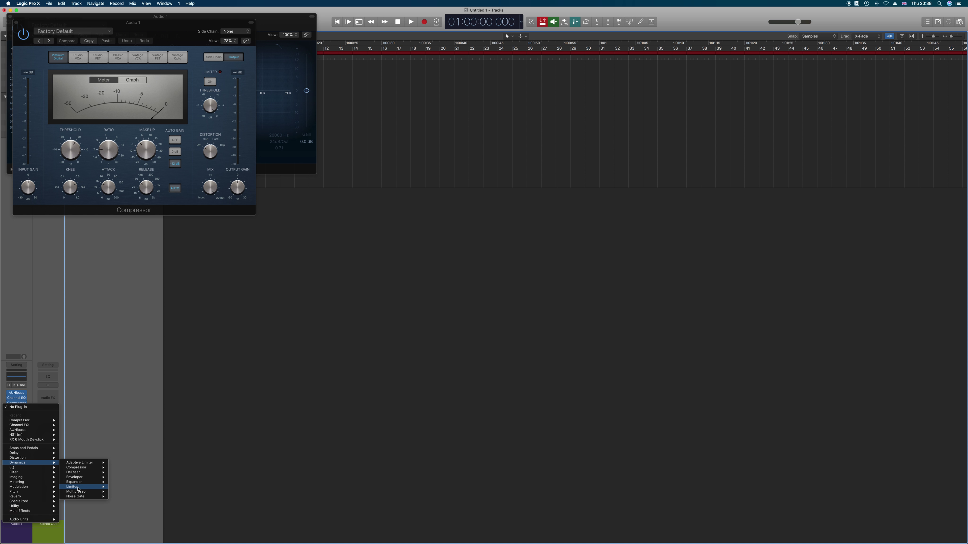
left_click(122, 491)
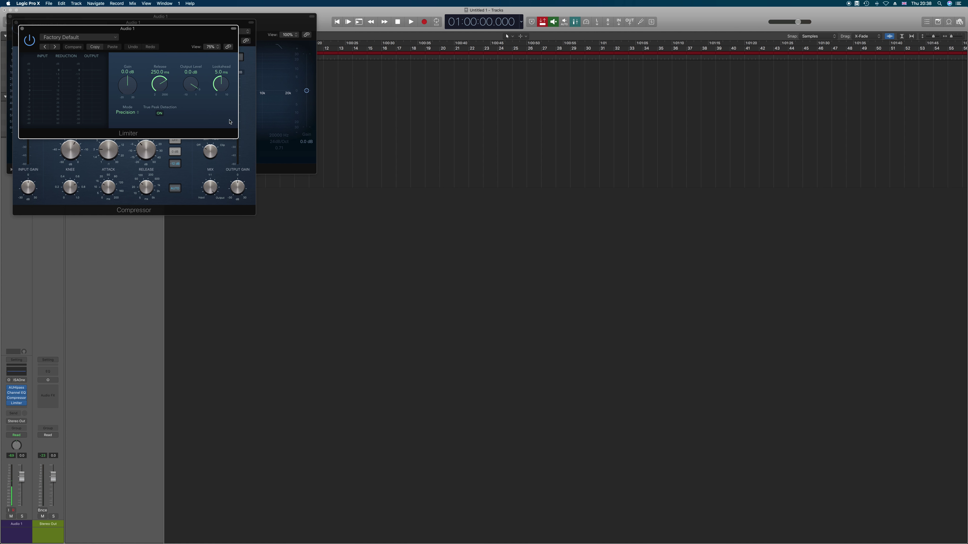
left_click_drag(150, 32, 542, 246)
left_click_drag(170, 25, 306, 224)
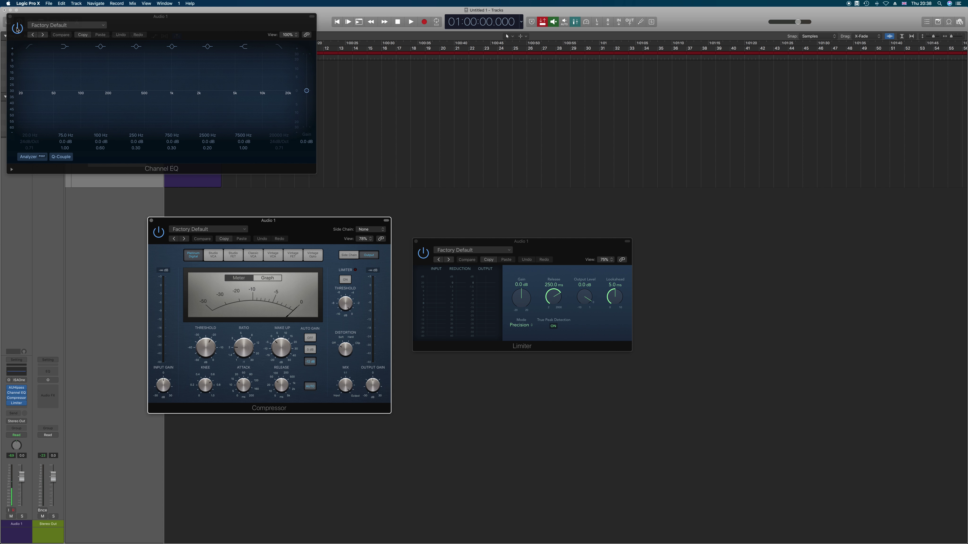
Step: Move the Channel EQ window aside and close the Limiter and Compressor windows
left_click_drag(145, 34, 740, 204)
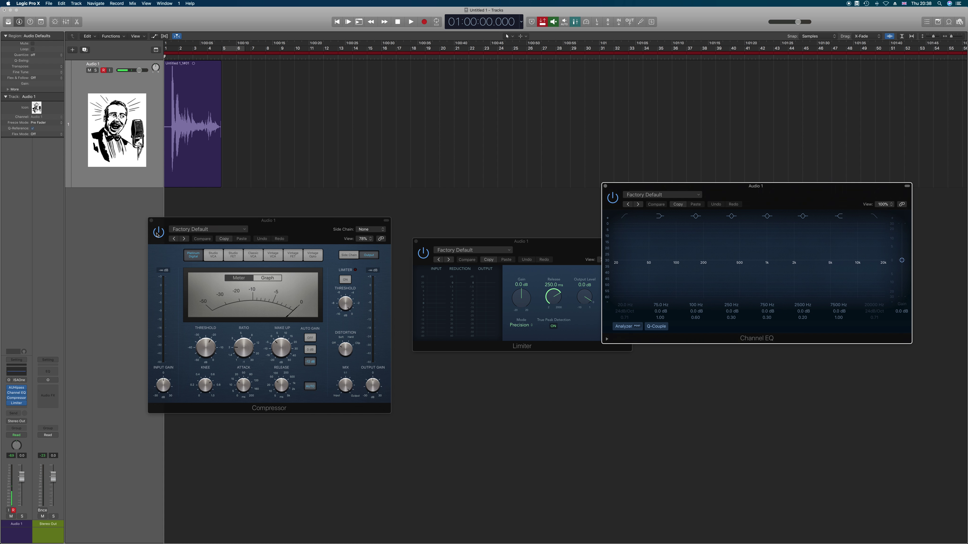
left_click(160, 223)
left_click(415, 241)
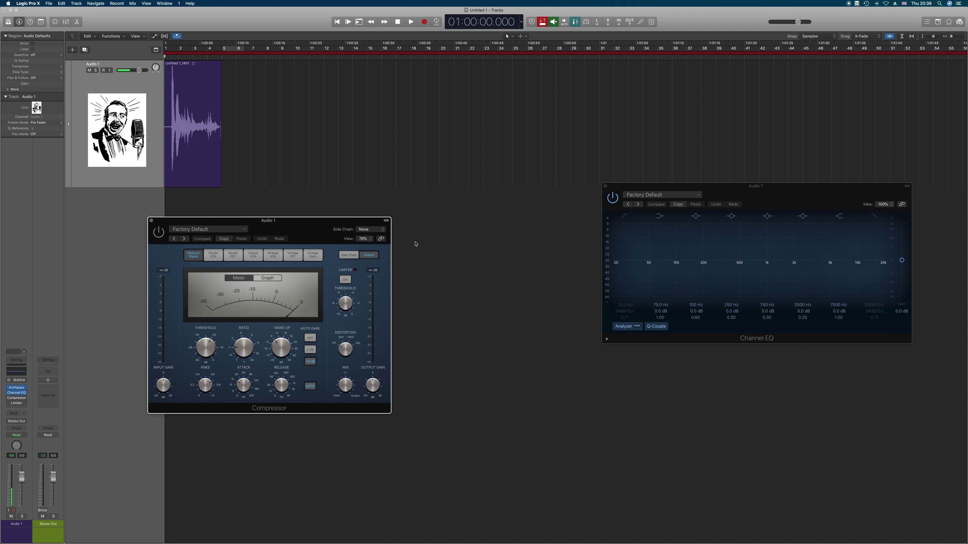
left_click(151, 220)
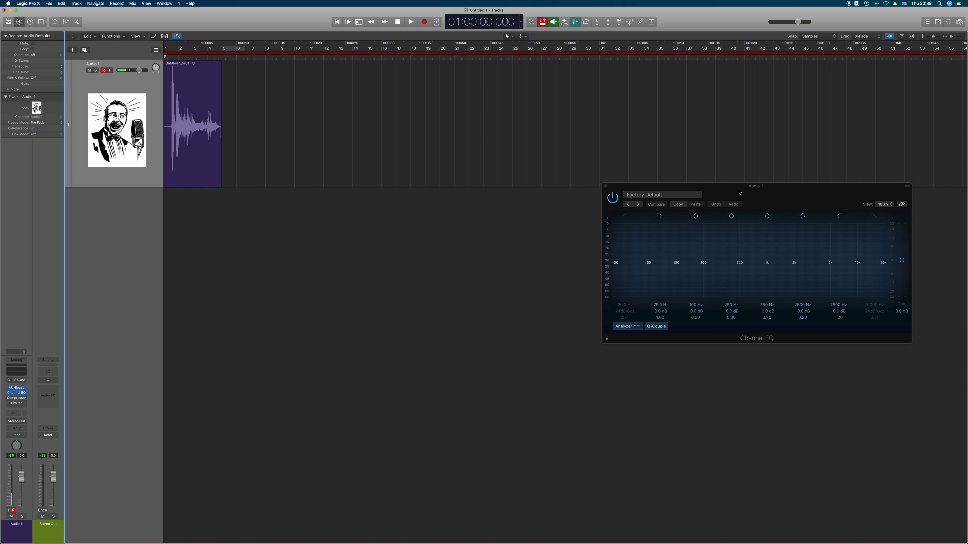
left_click(718, 202)
Step: Centre the Channel EQ window and enable its low-cut band at 41 Hz
left_click_drag(717, 200, 343, 281)
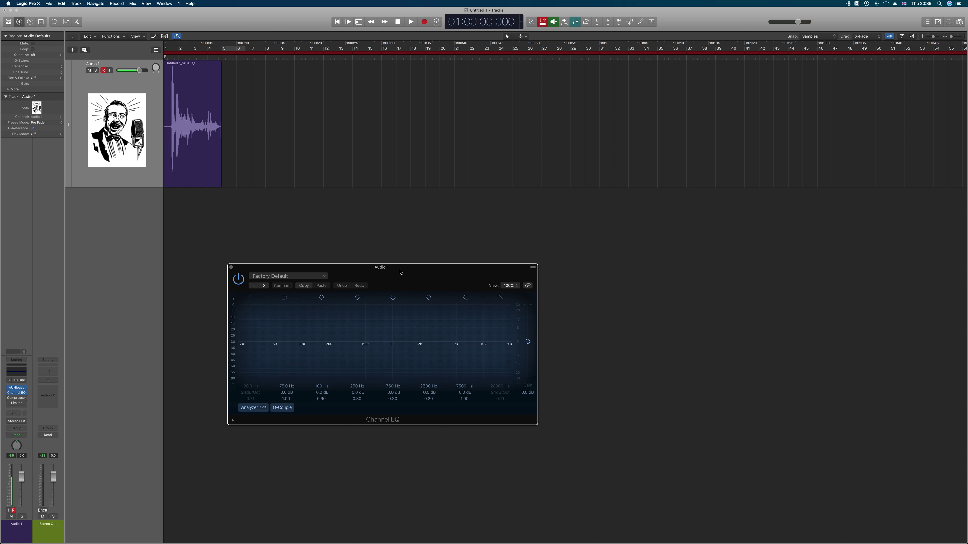
left_click_drag(396, 274, 472, 223)
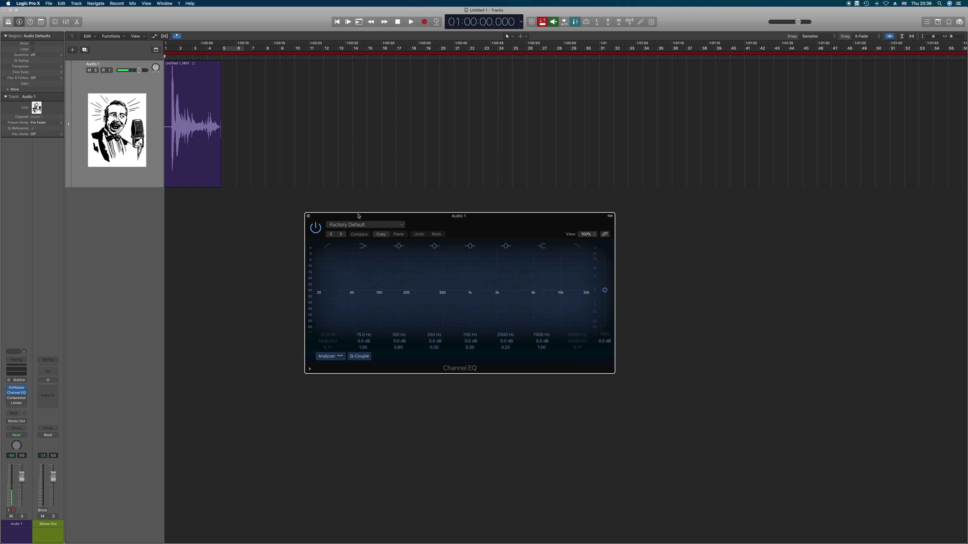
left_click(325, 290)
left_click_drag(325, 290, 356, 282)
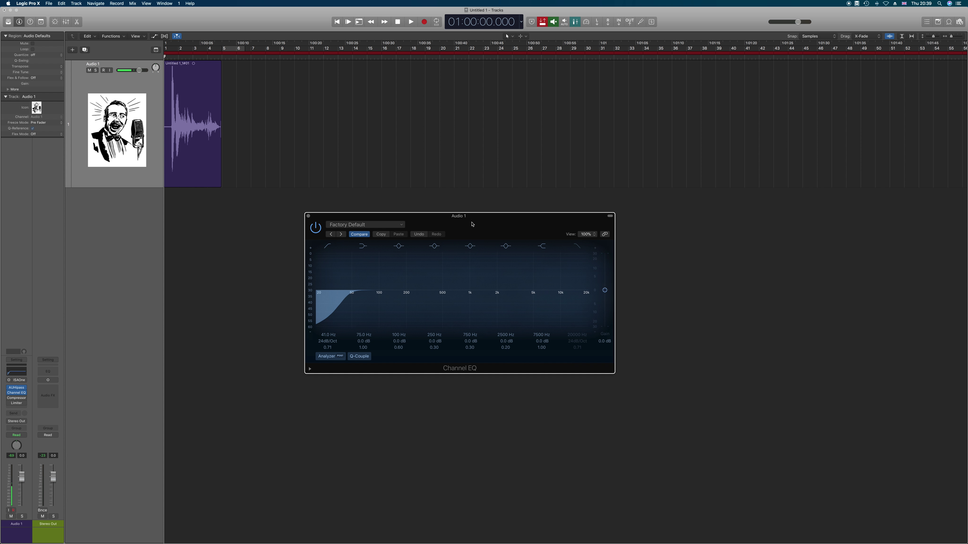
Step: Cycle the voice region, play it with the Channel EQ bypassed, then re-enable the EQ
left_click(212, 173)
key("u")
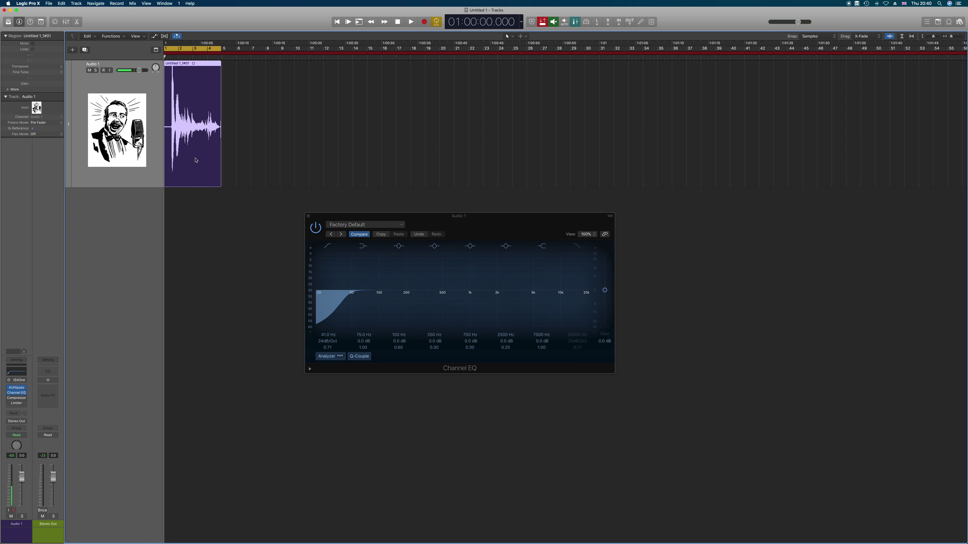
left_click(315, 228)
key("space")
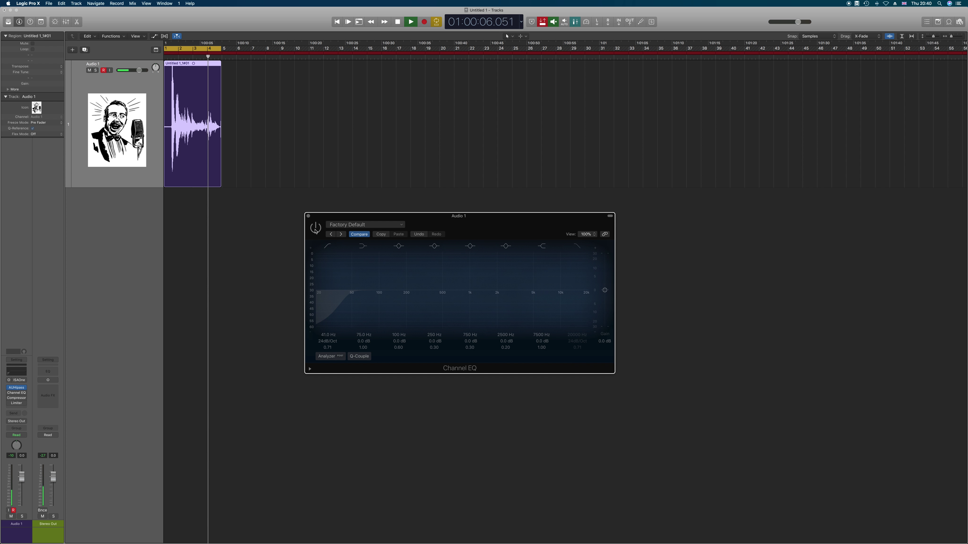
key("space")
left_click(315, 229)
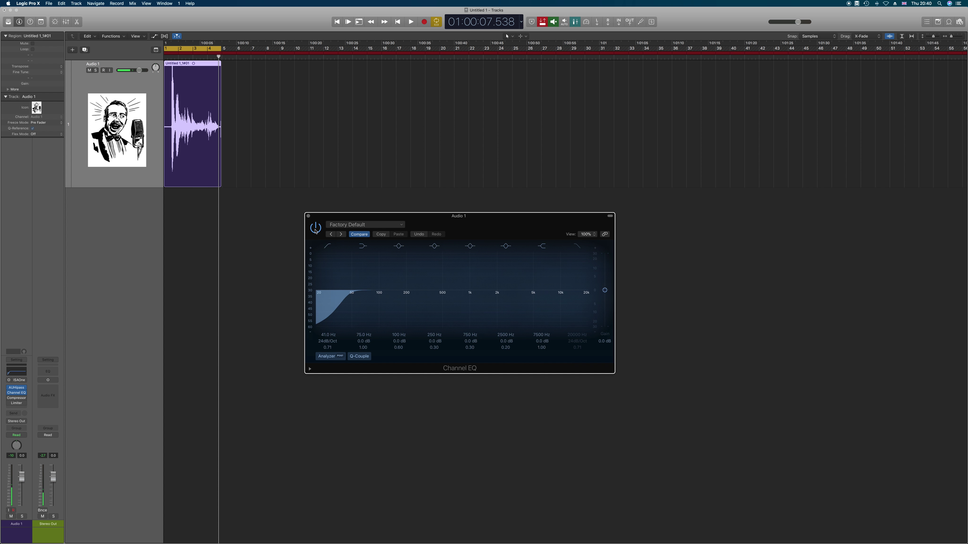
Step: Turn on the Channel EQ analyzer and watch the looping take's spectrum
left_click(334, 360)
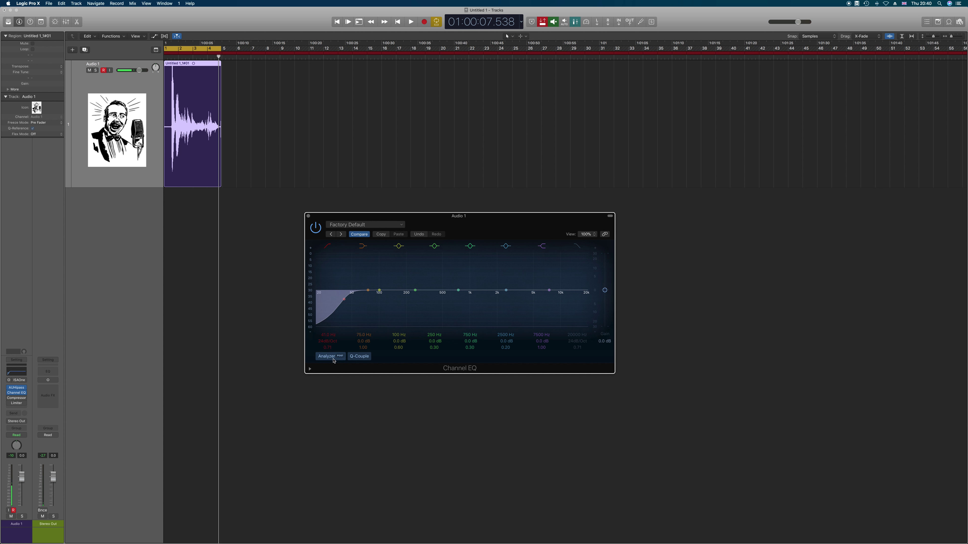
key("space")
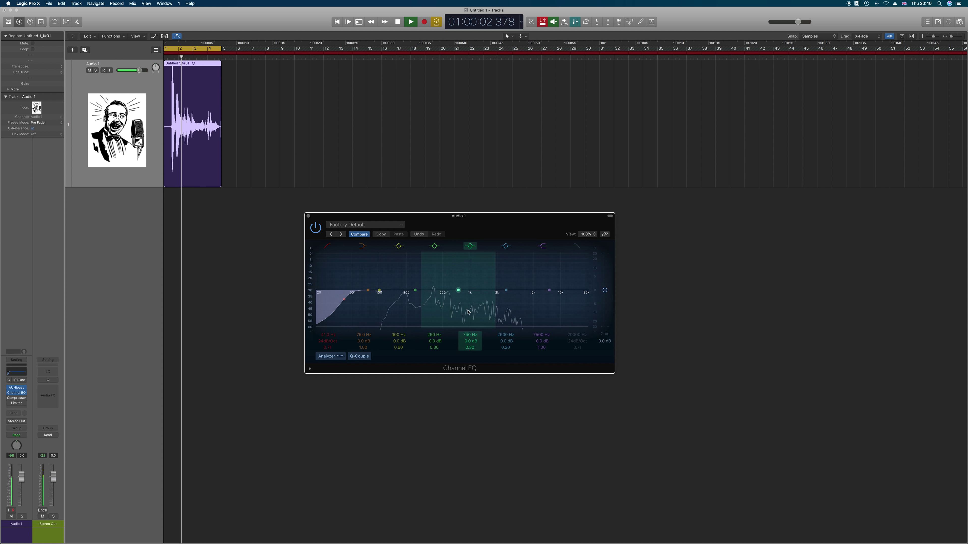
left_click(330, 356)
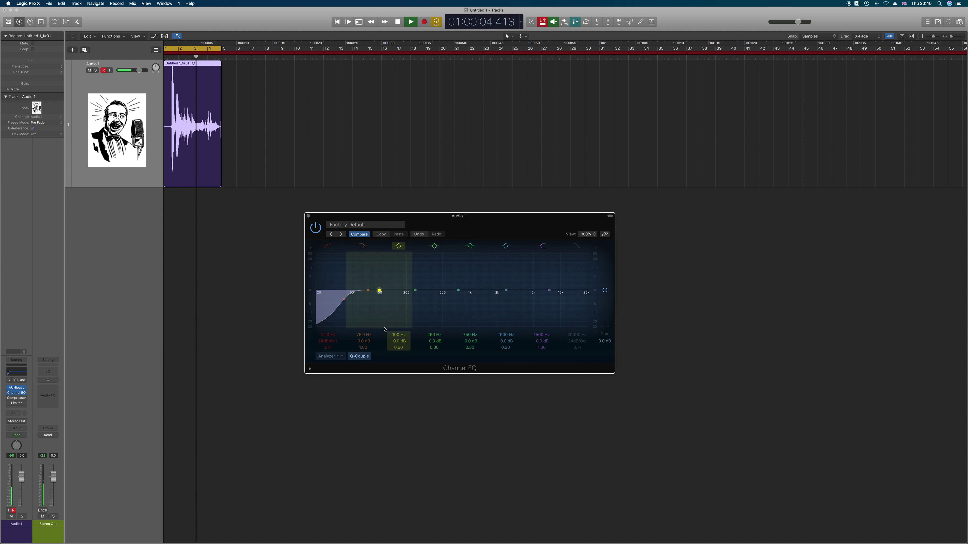
key("space")
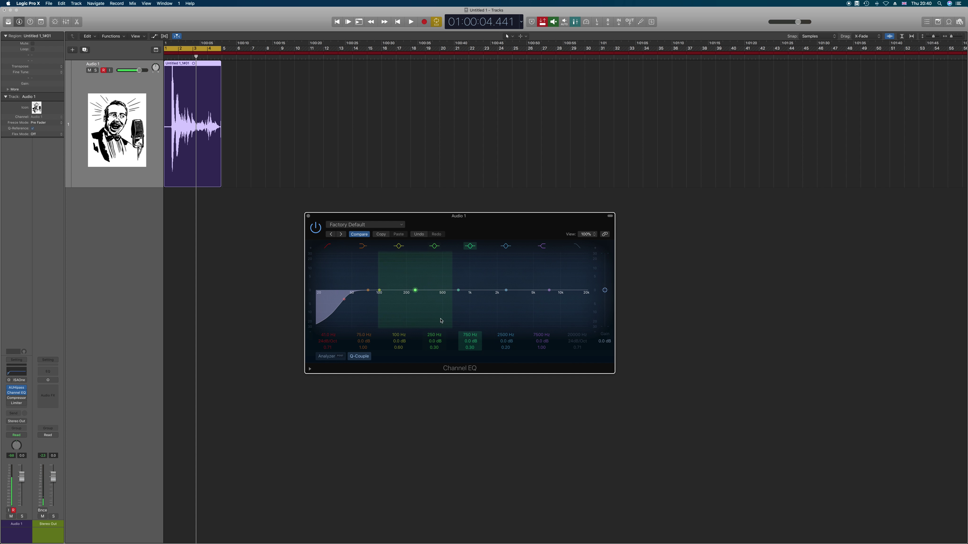
left_click(326, 357)
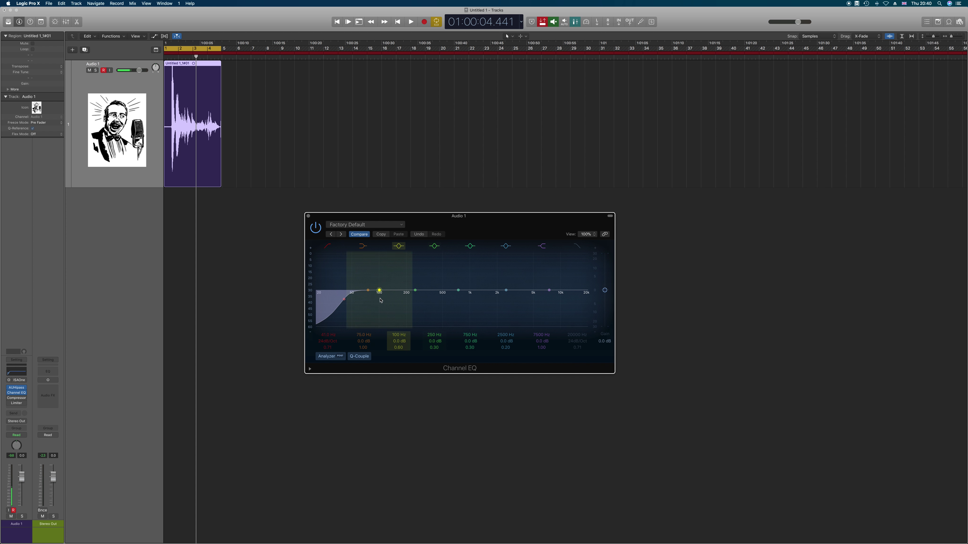
key("space")
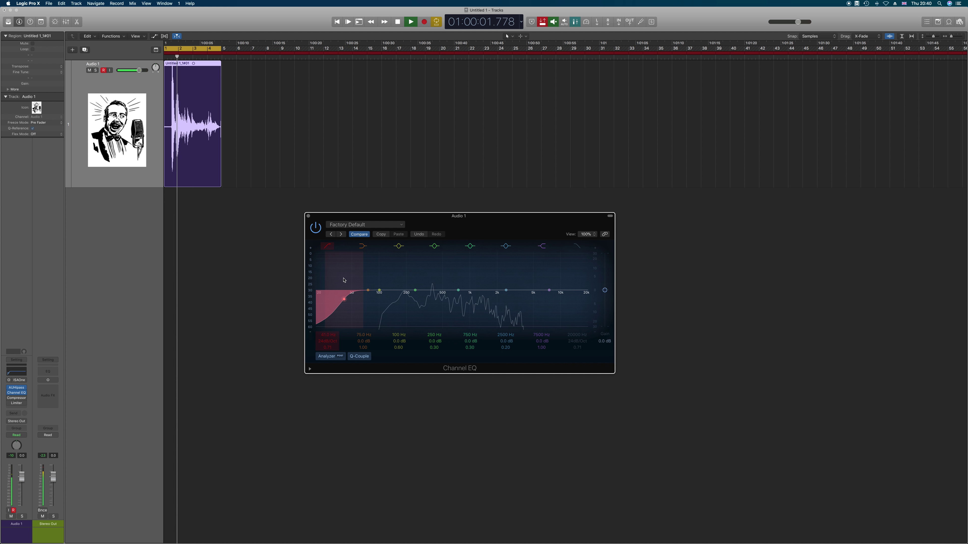
Step: Raise the low-cut frequency through about 56 and 106 Hz up to 124 Hz
left_click_drag(344, 280, 359, 277)
key("space")
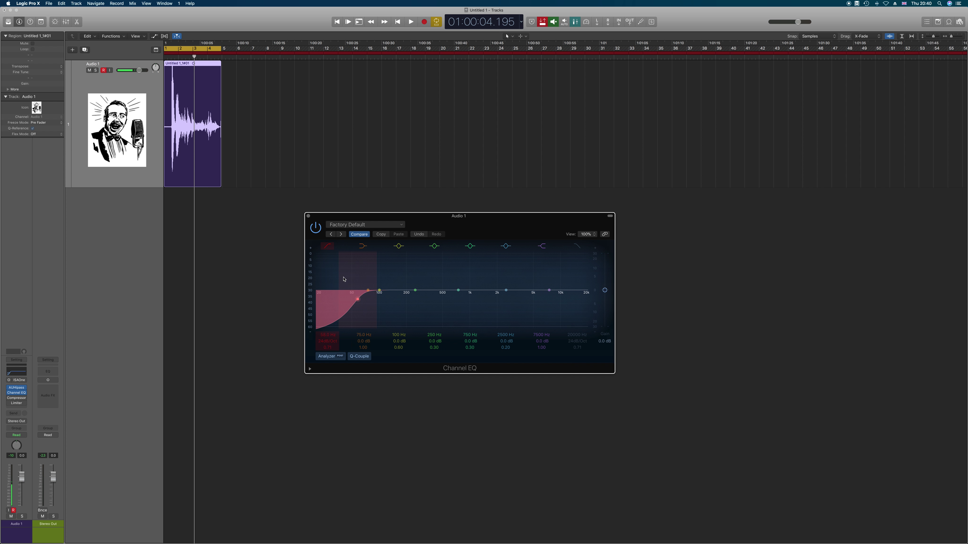
left_click_drag(344, 280, 379, 301)
key("space")
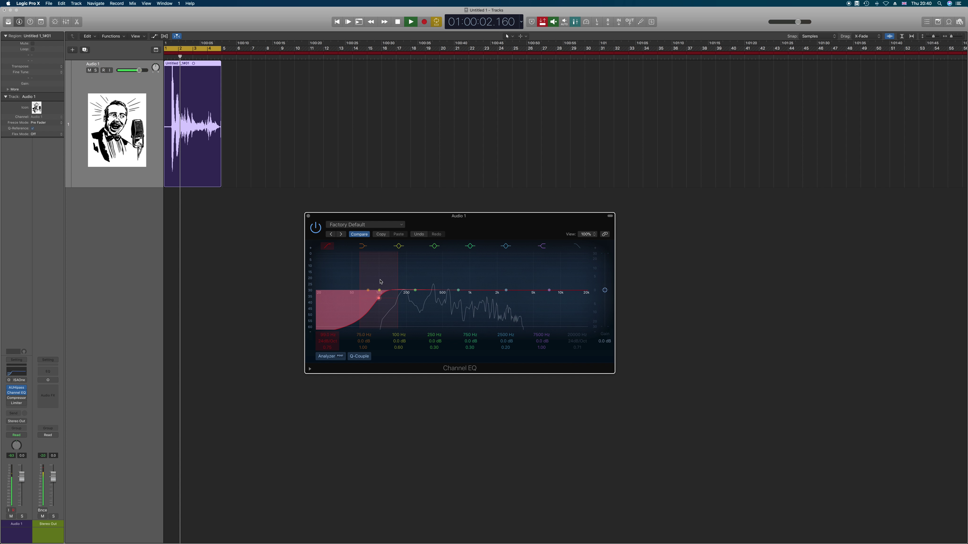
left_click_drag(381, 282, 403, 314)
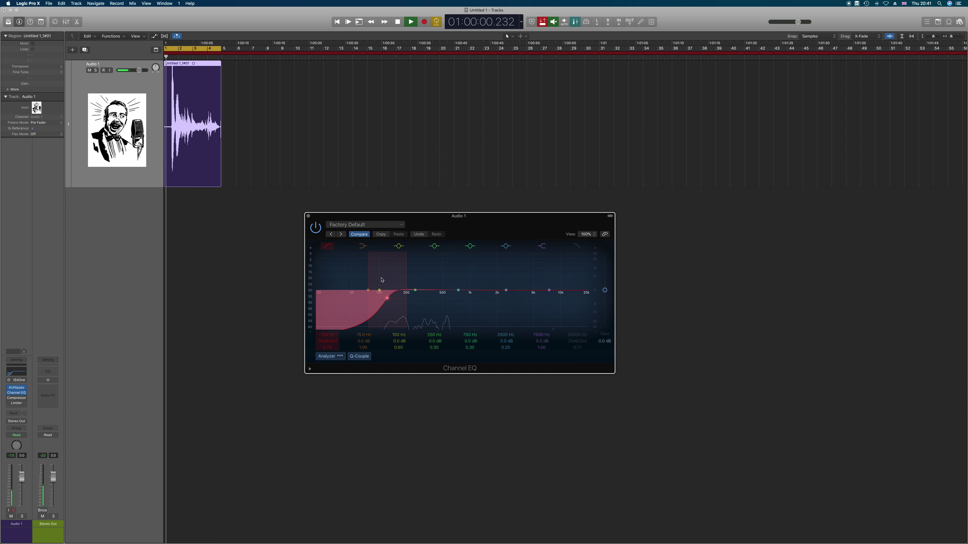
Step: A/B the Channel EQ against the dry voice by toggling its bypass, then stop playback
left_click(316, 228)
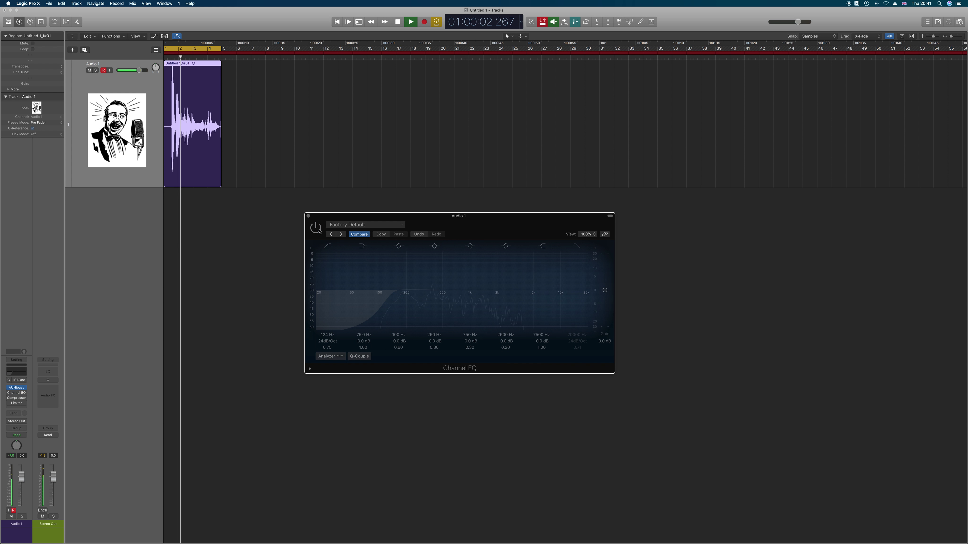
left_click(315, 228)
left_click(316, 228)
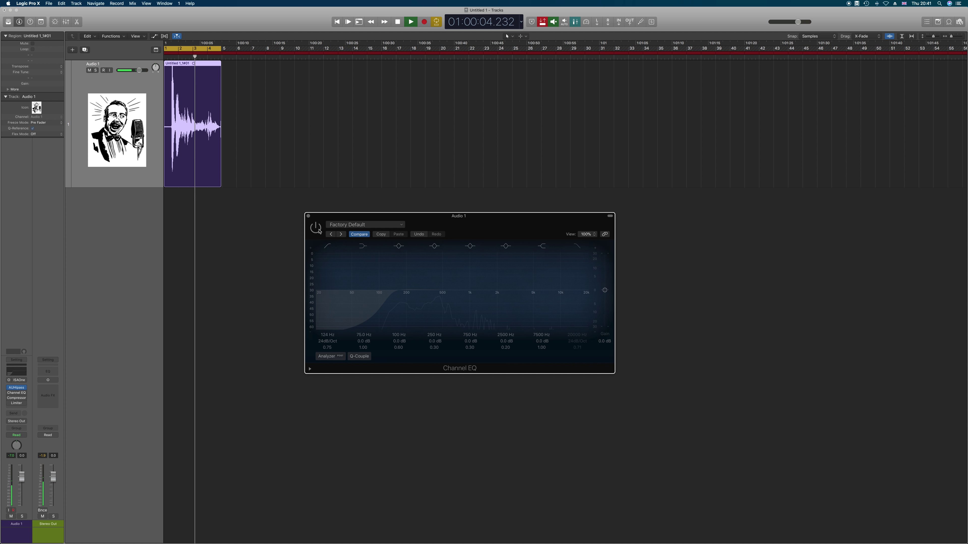
left_click(315, 228)
key("space")
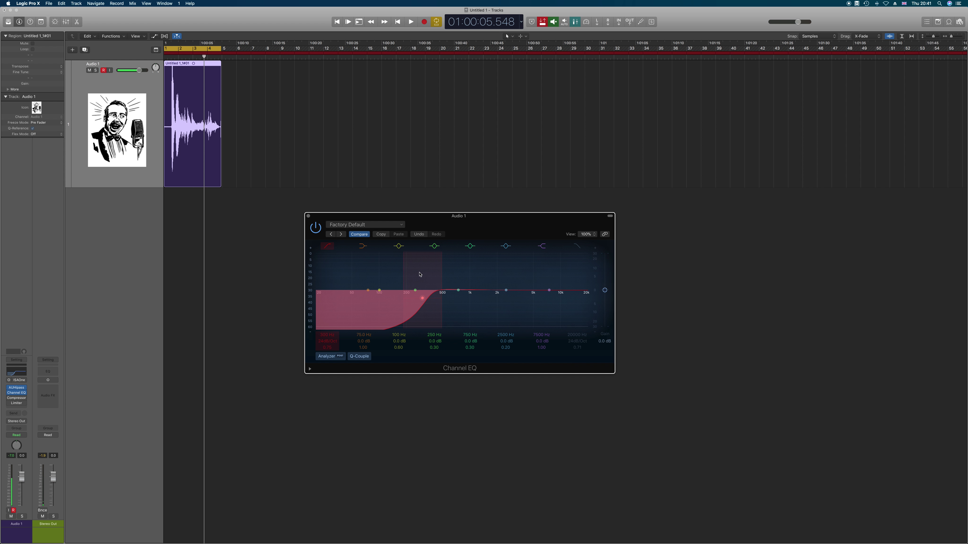
Step: Sweep the low cut between 128 Hz and 415 Hz while listening, then pull it to about 102 Hz
left_click_drag(386, 279, 388, 278)
key("space")
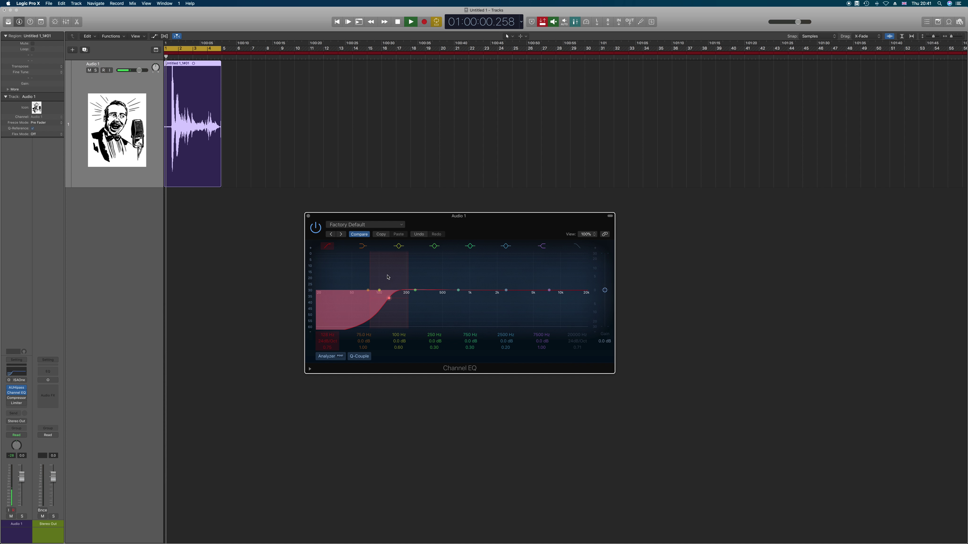
left_click_drag(389, 278, 493, 272)
key("space")
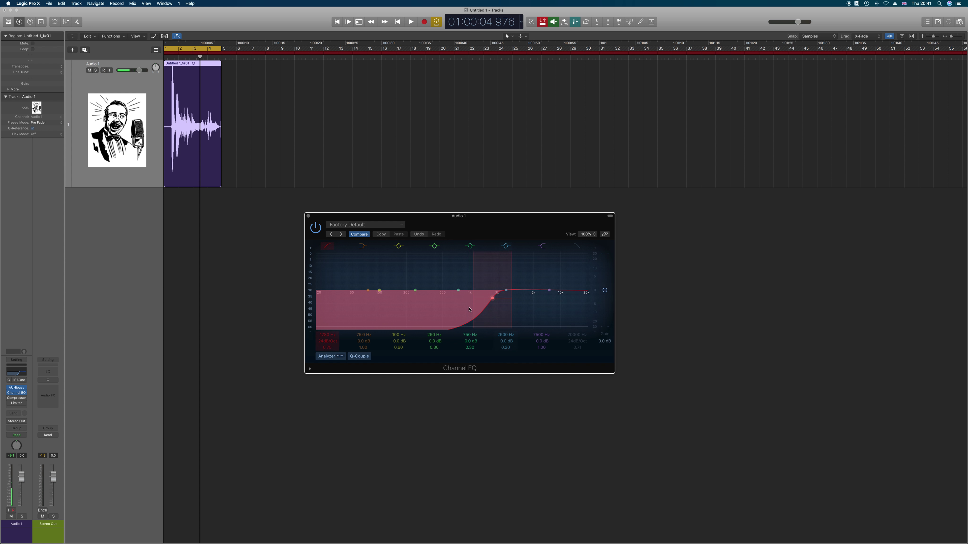
left_click_drag(493, 276, 494, 275)
left_click_drag(500, 280, 374, 282)
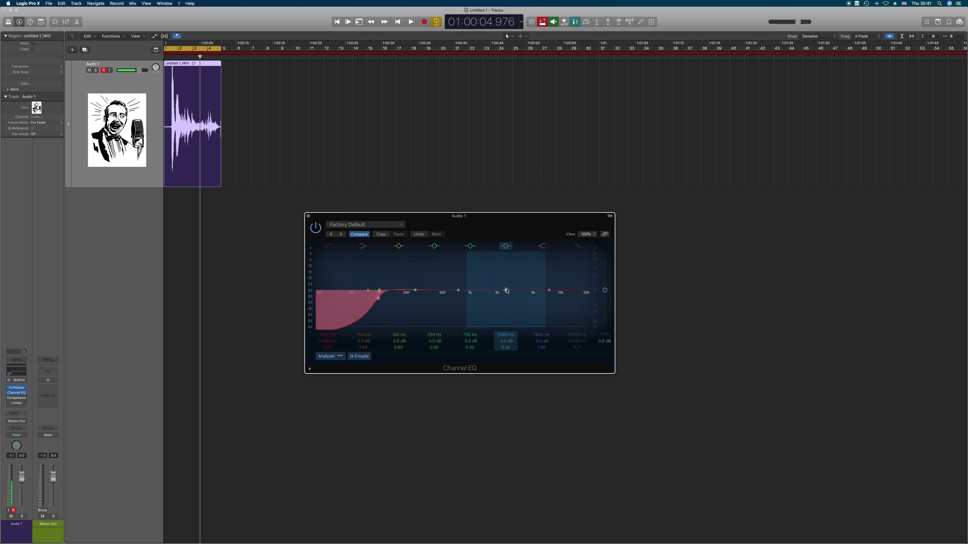
Step: Boost the 2500 Hz band by 1.5 dB, shift it to 2200 Hz and compare against bypass
mouse_move(507, 291)
left_mouse_down()
mouse_move(471, 282)
mouse_move(506, 286)
left_mouse_up()
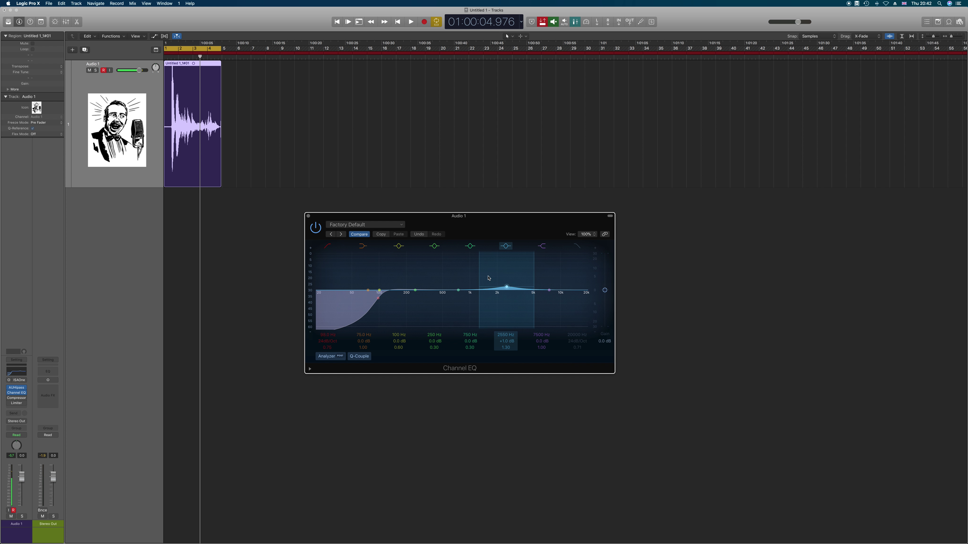
key("space")
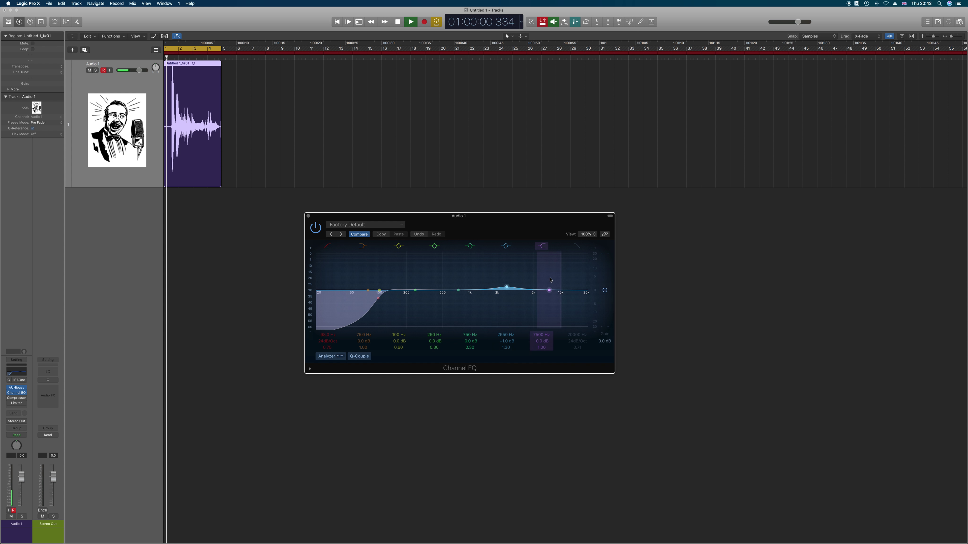
left_click_drag(504, 279, 498, 280)
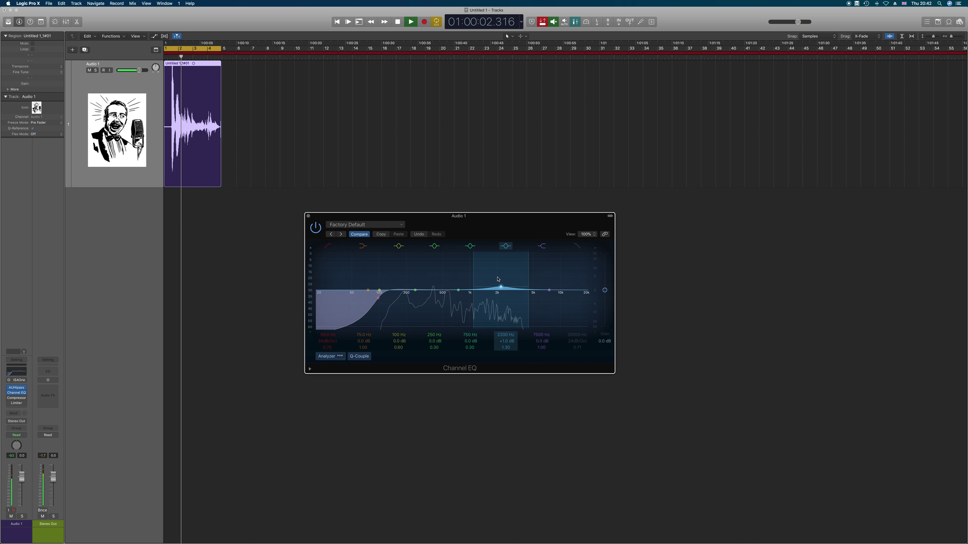
left_click(315, 228)
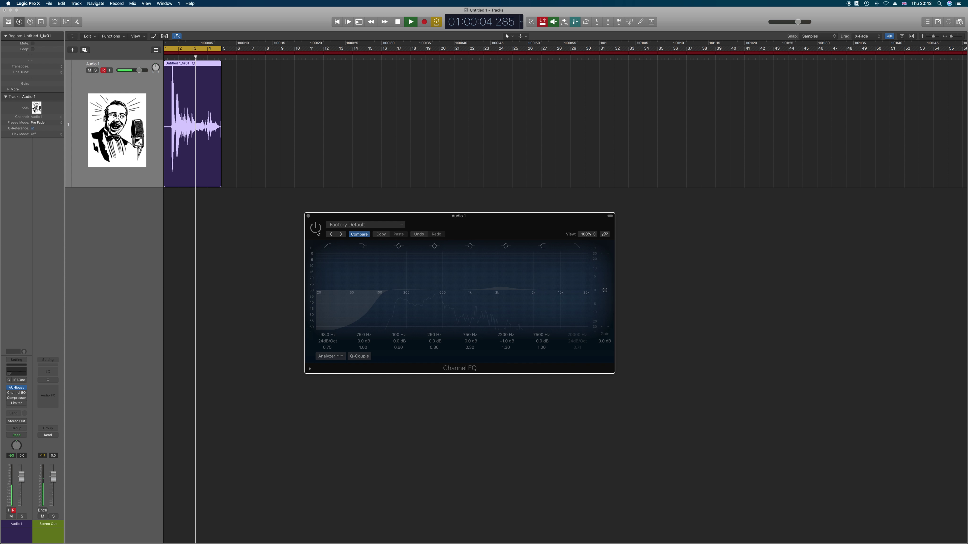
left_click(316, 228)
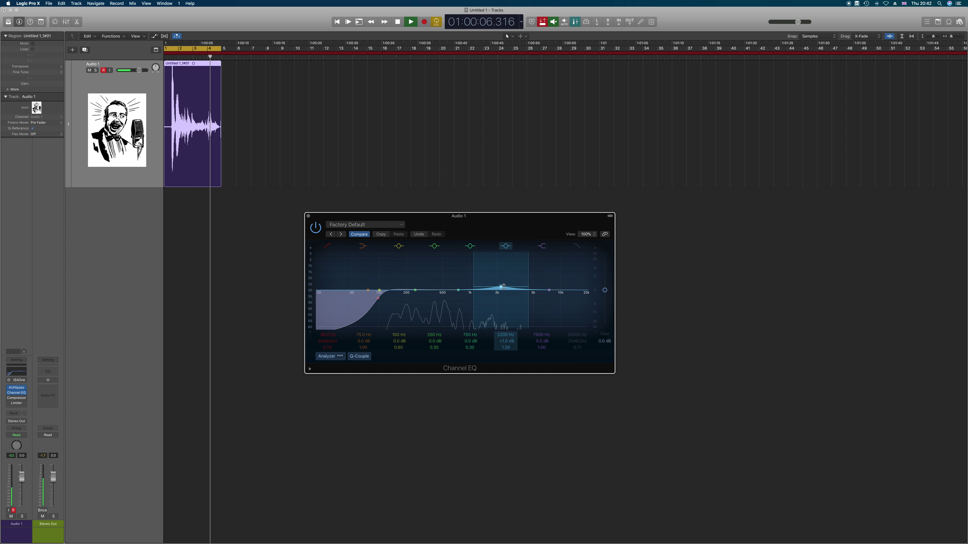
Step: Settle the high-mid boost at 4250 Hz +1.0 dB, switch that band off, and lift 750 Hz by 1.5 dB
left_click_drag(501, 286, 530, 286)
key("space")
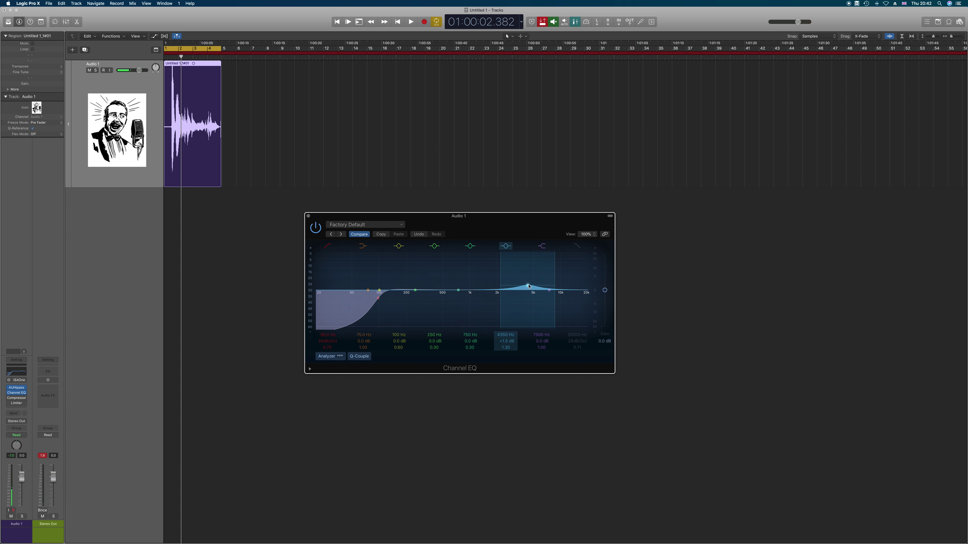
left_click_drag(528, 286, 528, 288)
left_click(506, 248)
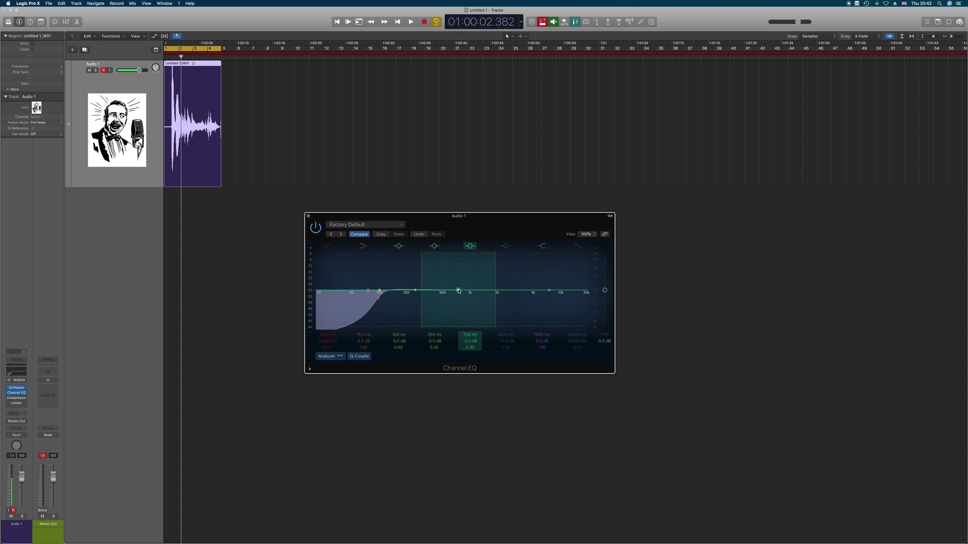
left_click_drag(459, 291, 435, 281)
Step: Raise the 4250 Hz band to +5.5 dB, disable 250 Hz and audition a 270 Hz -5 dB dip
left_click(506, 247)
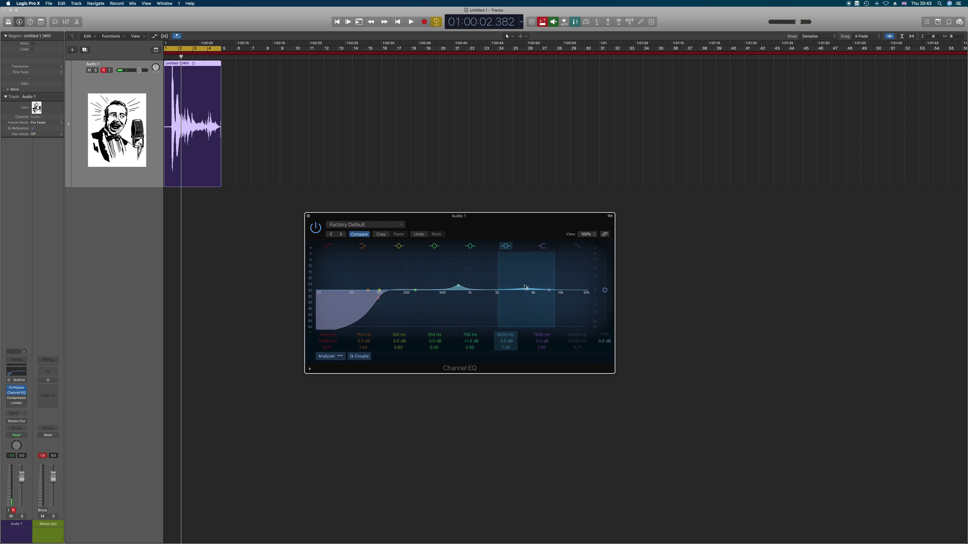
left_click_drag(525, 288, 525, 279)
left_click(469, 246)
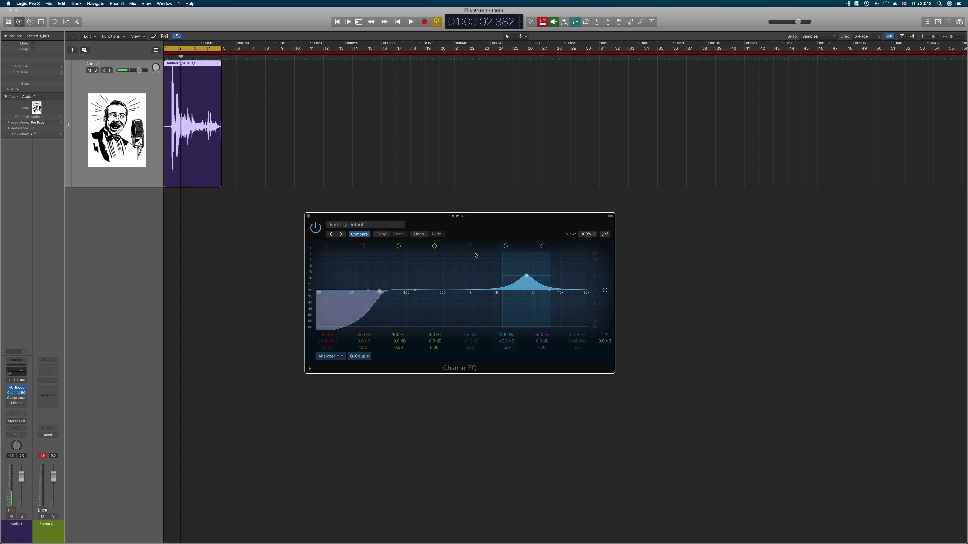
left_click(471, 247)
left_click(434, 246)
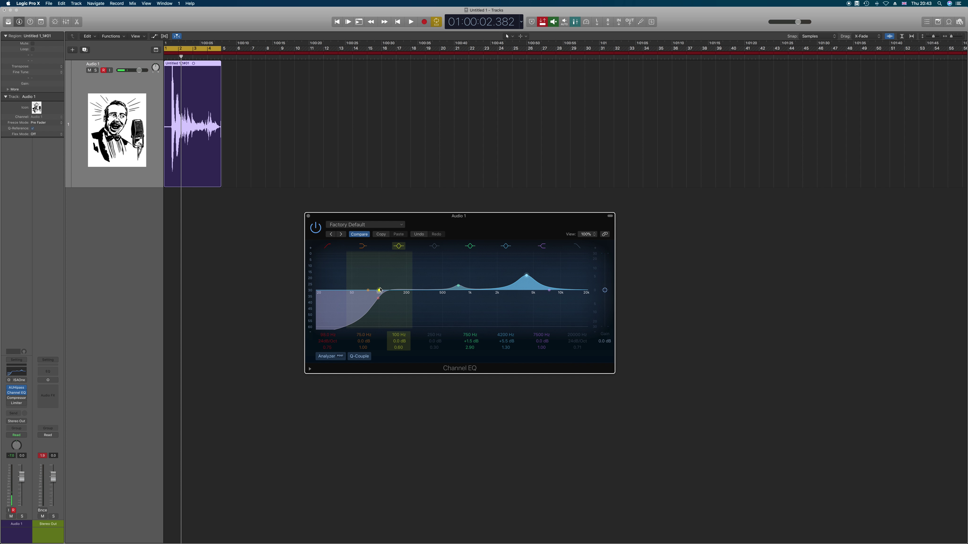
left_click_drag(380, 291, 418, 304)
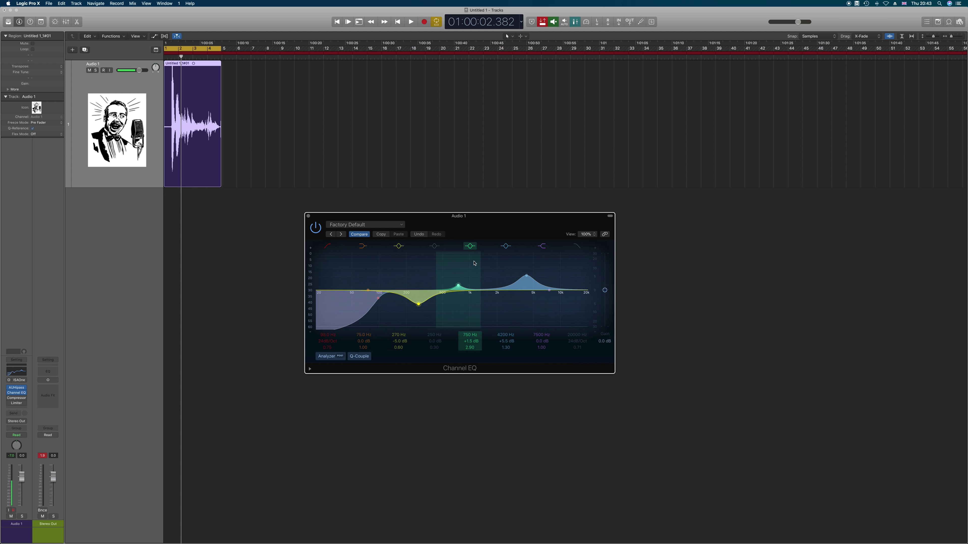
key("space")
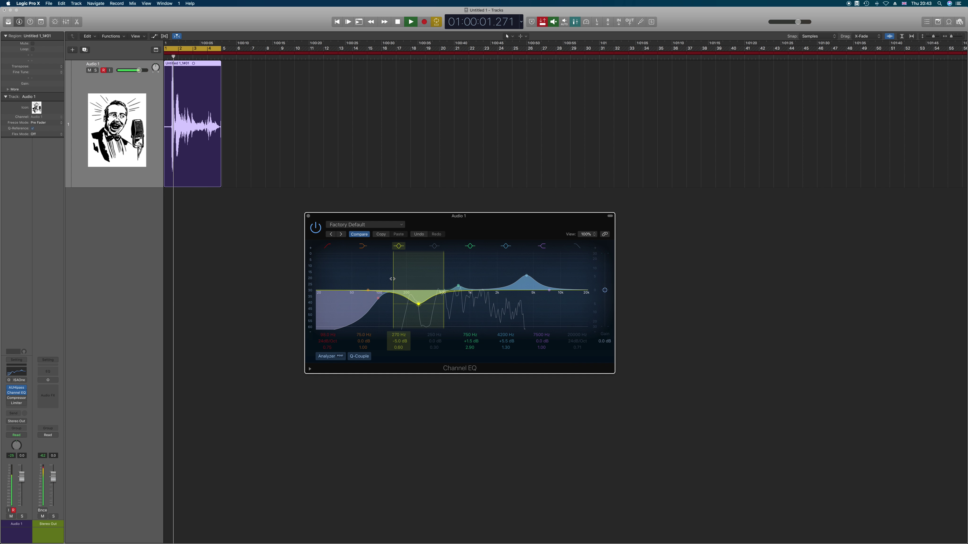
key("space")
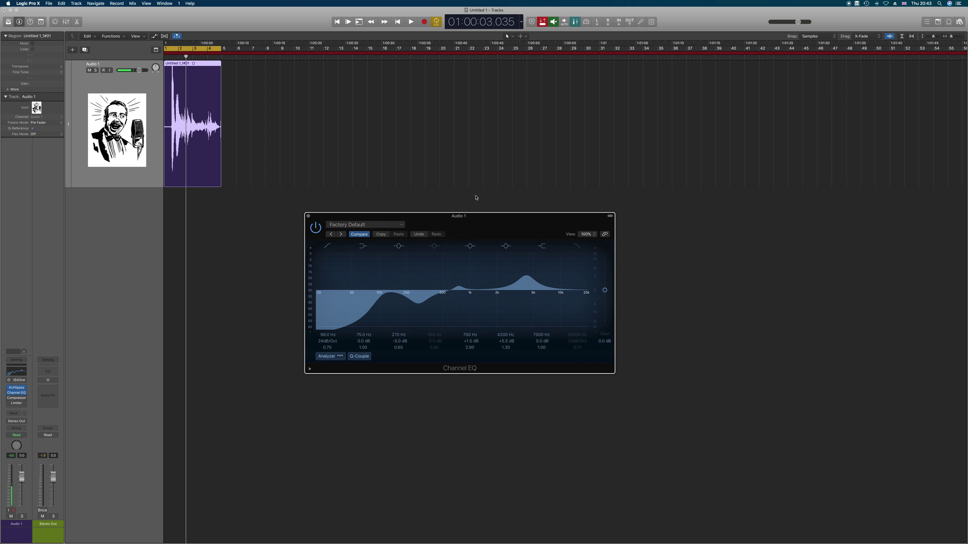
Step: Disarm Audio 1, disable the 750 Hz and 270 Hz bands, and trim the 4200 Hz peak to +1.0 dB
key("alt+r")
left_click(314, 228)
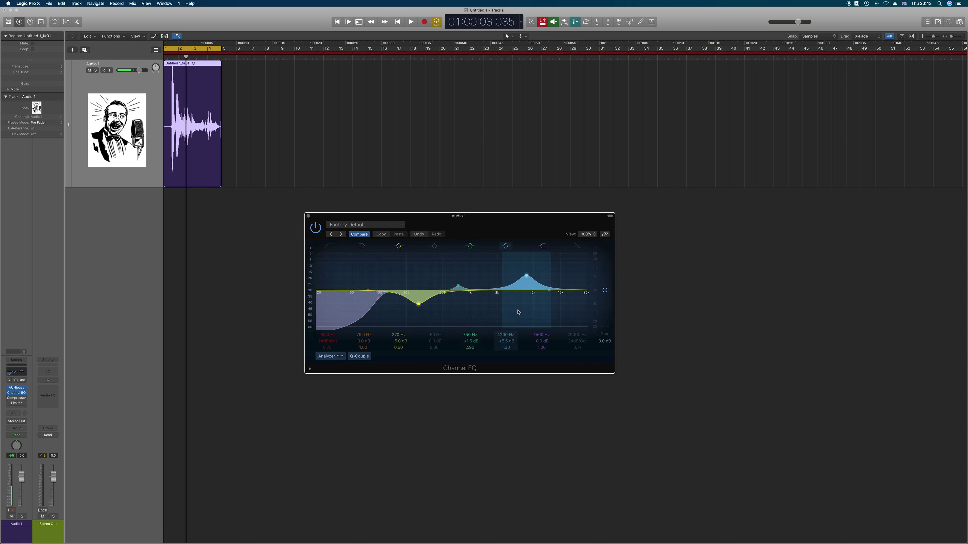
left_click(471, 246)
left_click(399, 246)
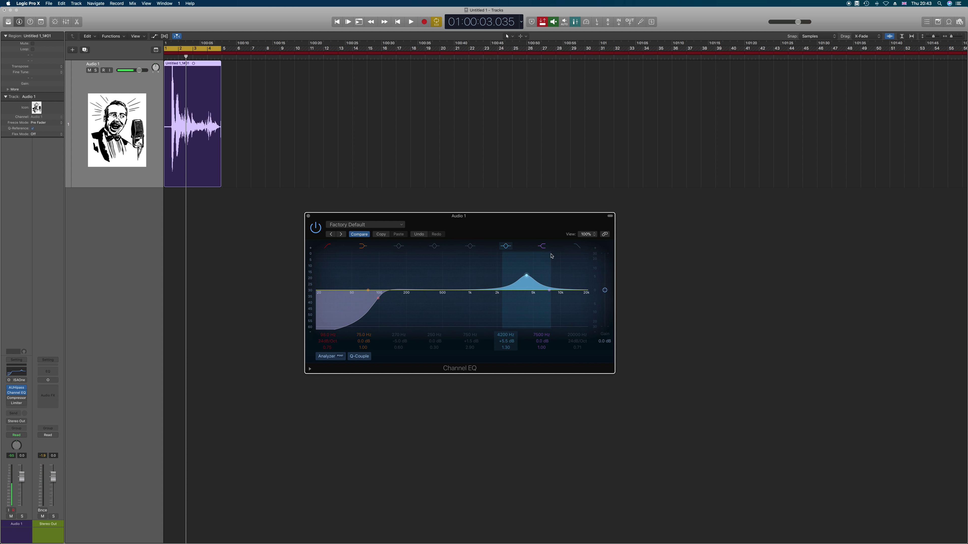
left_click_drag(528, 277, 529, 285)
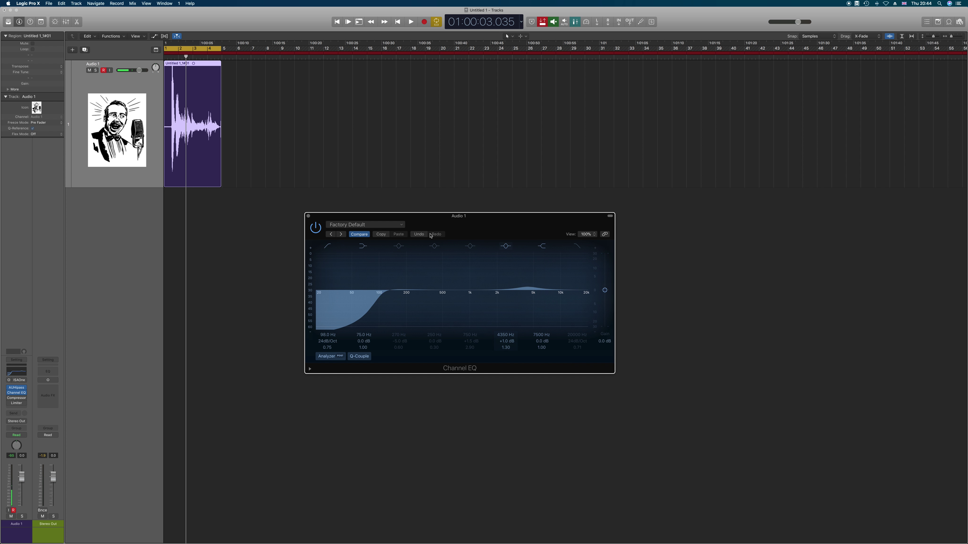
left_click(309, 216)
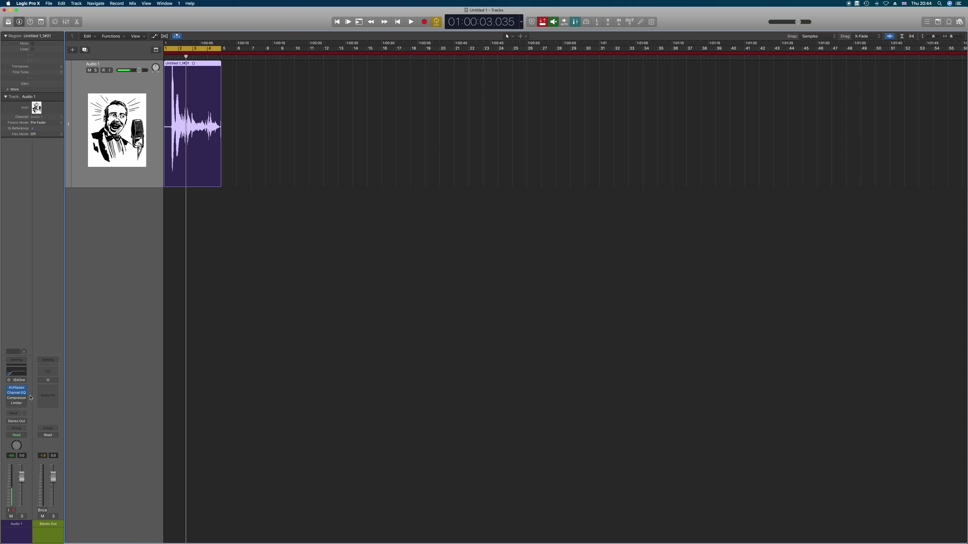
Step: Bypass the Channel EQ insert, then open the Compressor, move its window aside and power it on
left_click(9, 393)
left_click(16, 398)
left_click_drag(255, 225, 539, 181)
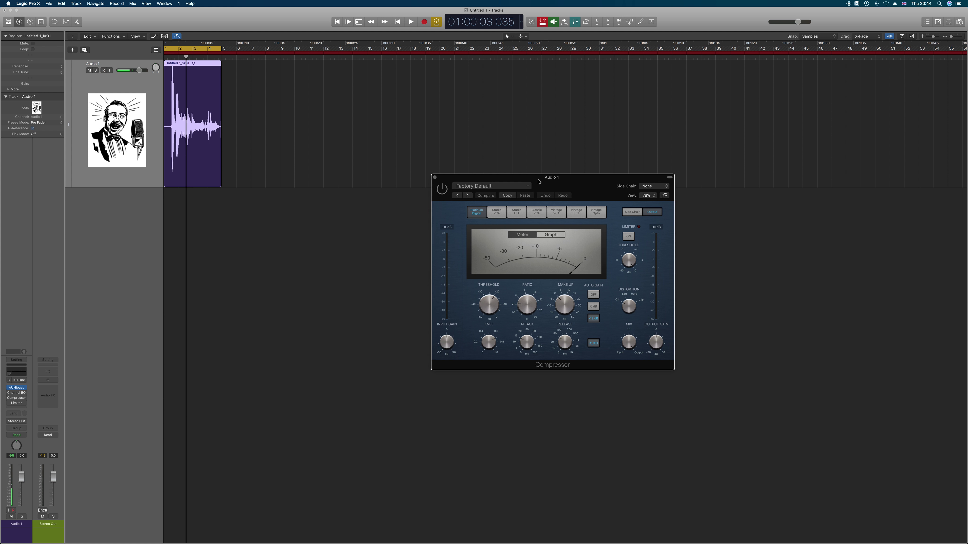
left_click(446, 189)
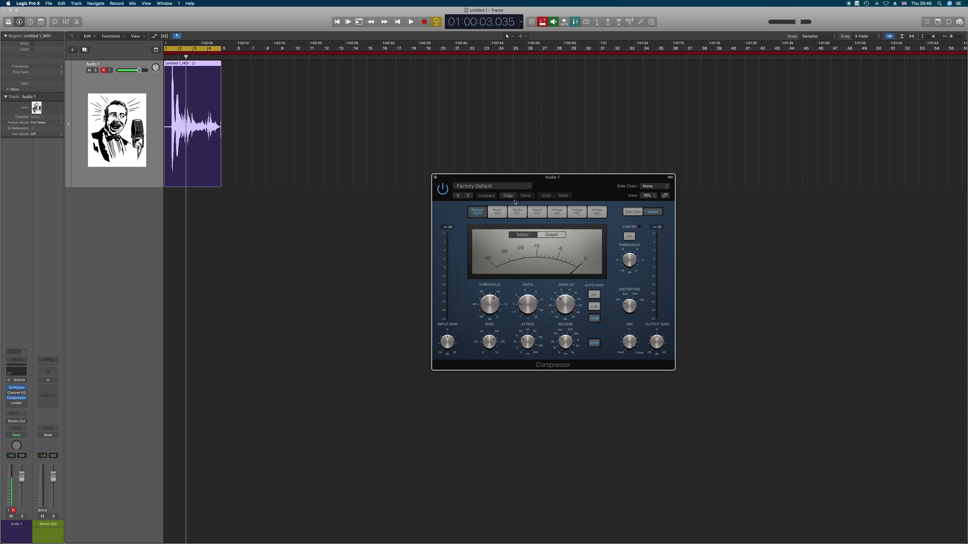
Step: Audition the Studio VCA, Studio FET, Classic VCA, Vintage FET, Vintage Opto and Platinum Digital models during playback
left_click(498, 213)
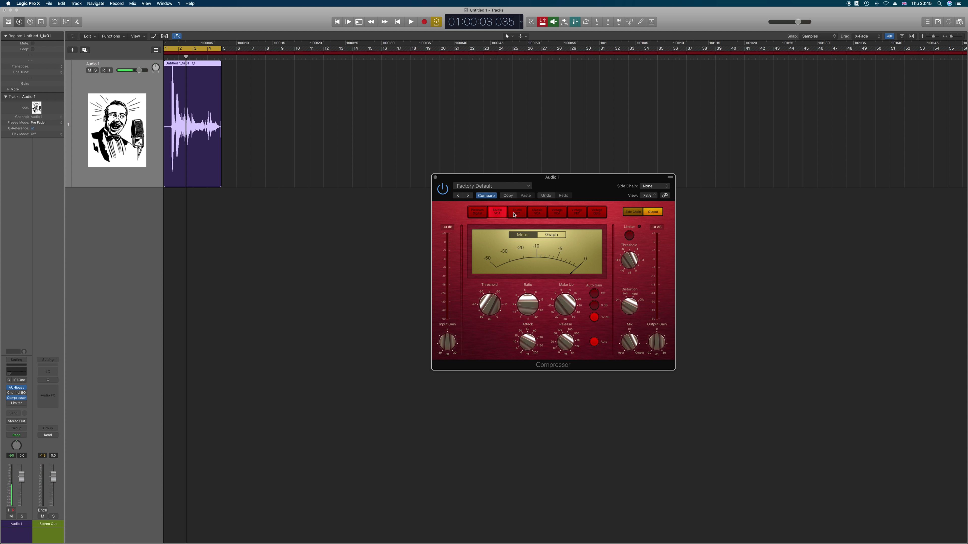
left_click(517, 212)
left_click(555, 213)
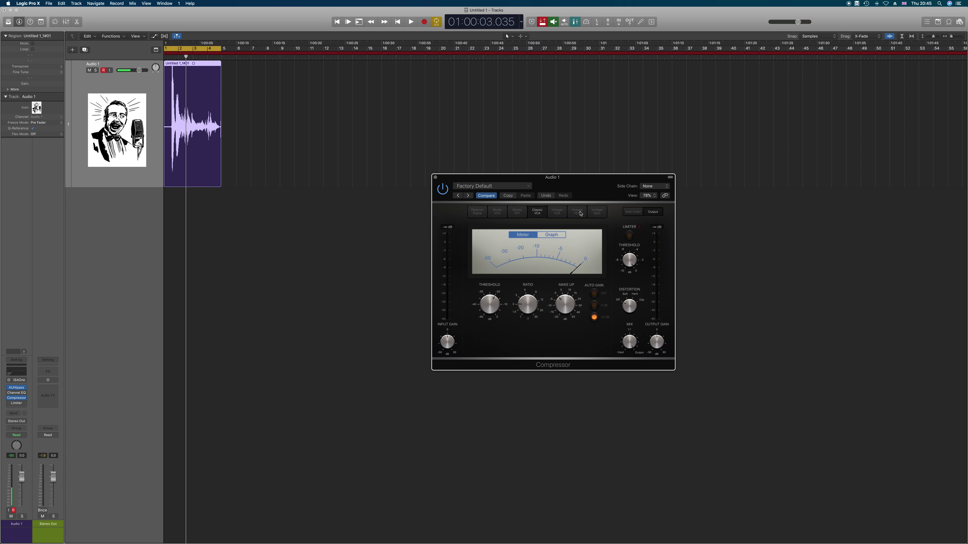
left_click(576, 212)
left_click(597, 212)
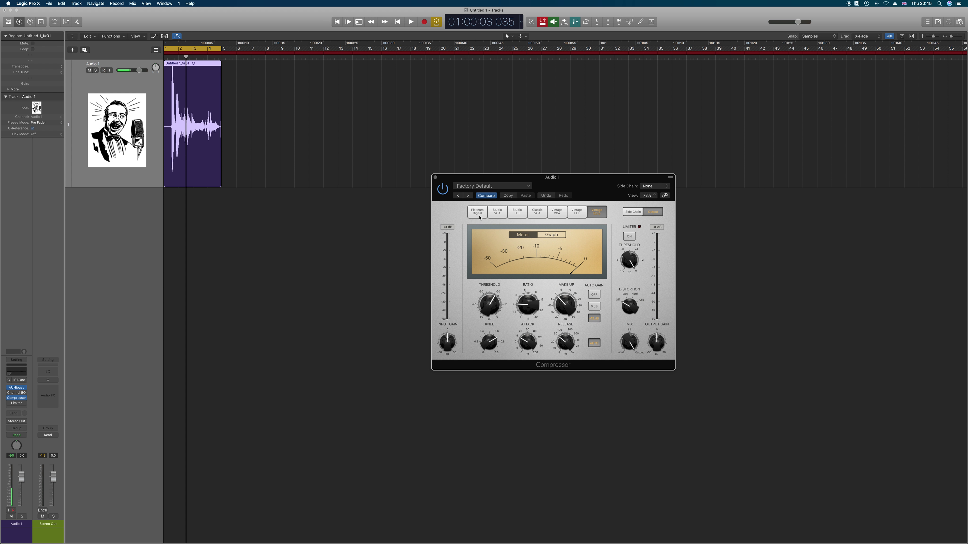
key("space")
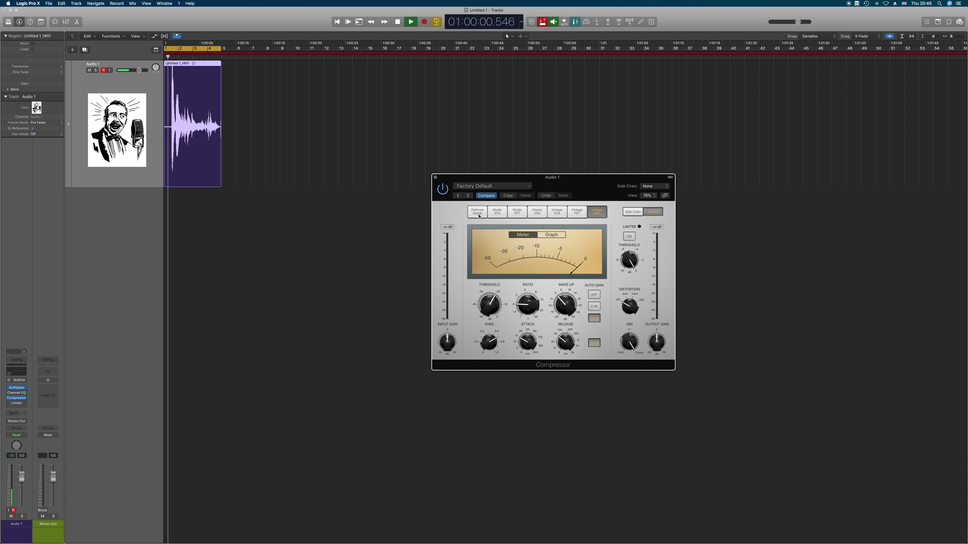
left_click(495, 213)
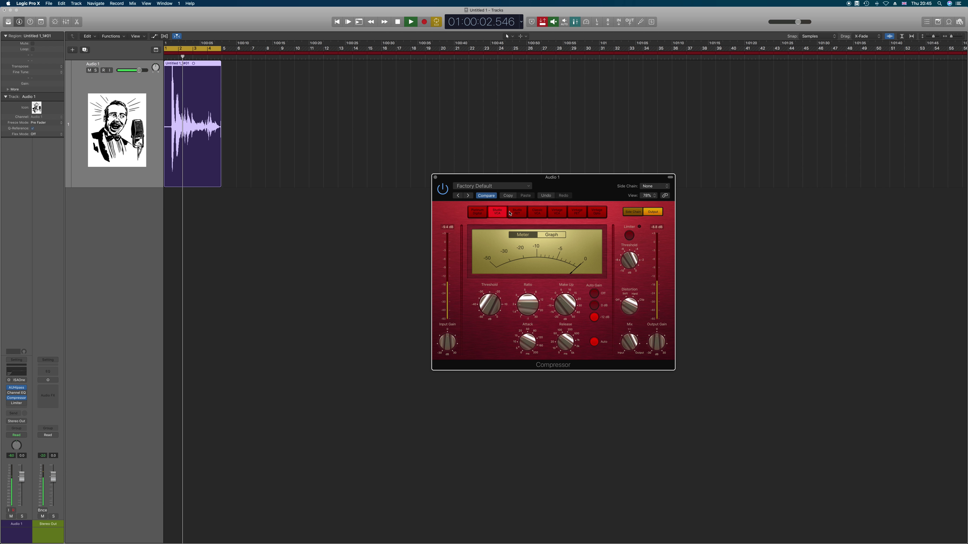
left_click(517, 213)
left_click(537, 212)
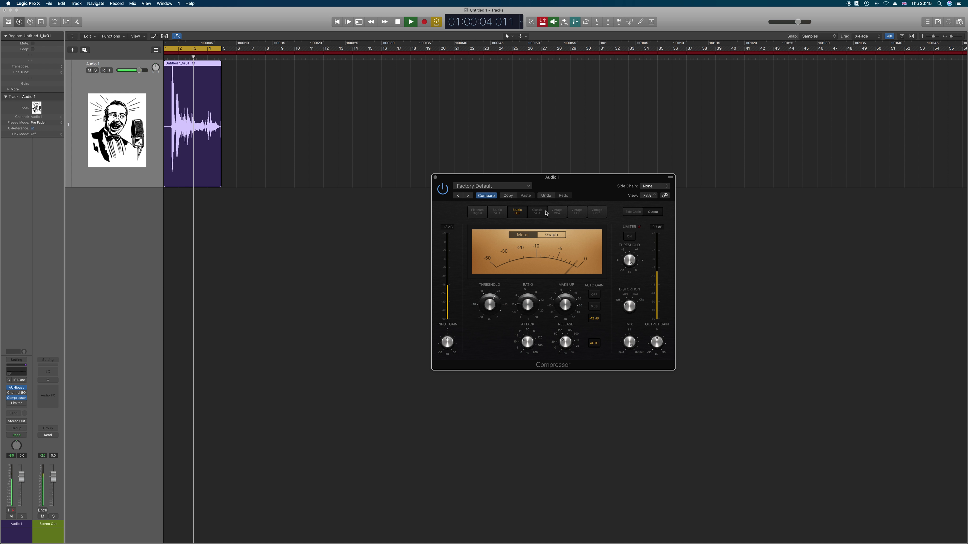
left_click(576, 212)
left_click(477, 212)
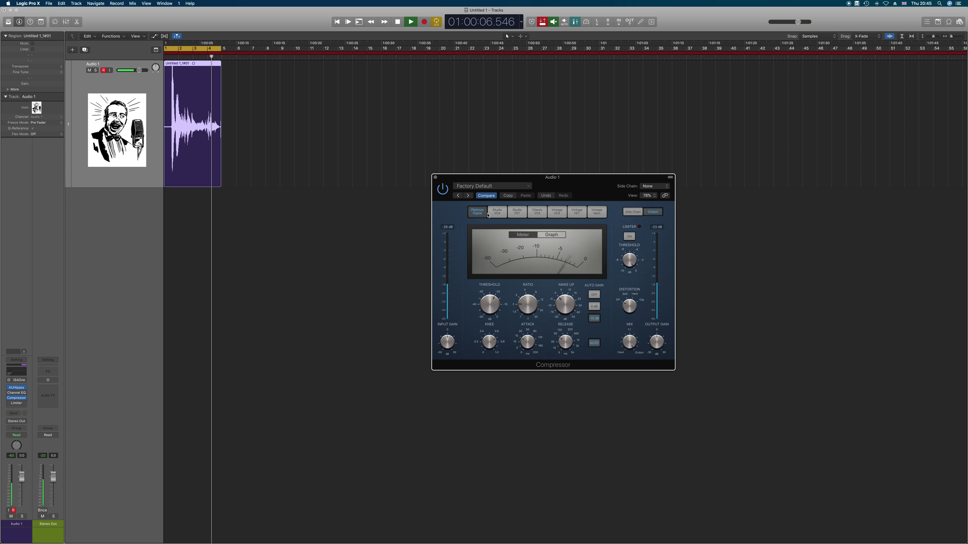
left_click(498, 212)
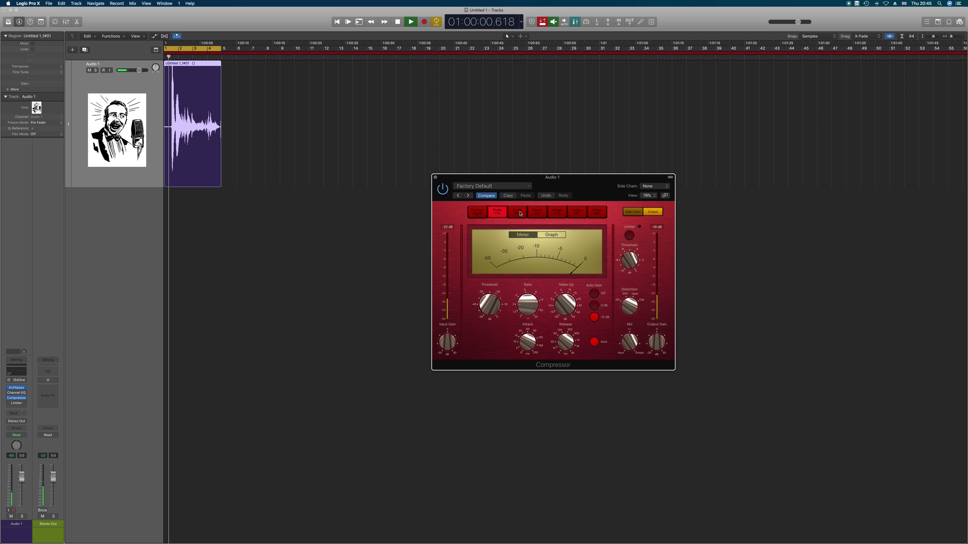
left_click(479, 214)
left_click(517, 212)
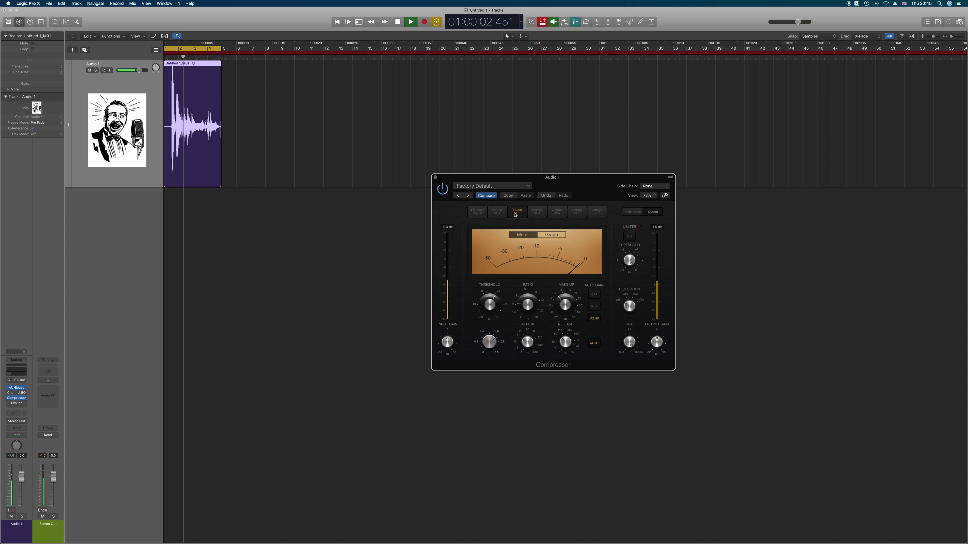
left_click(537, 212)
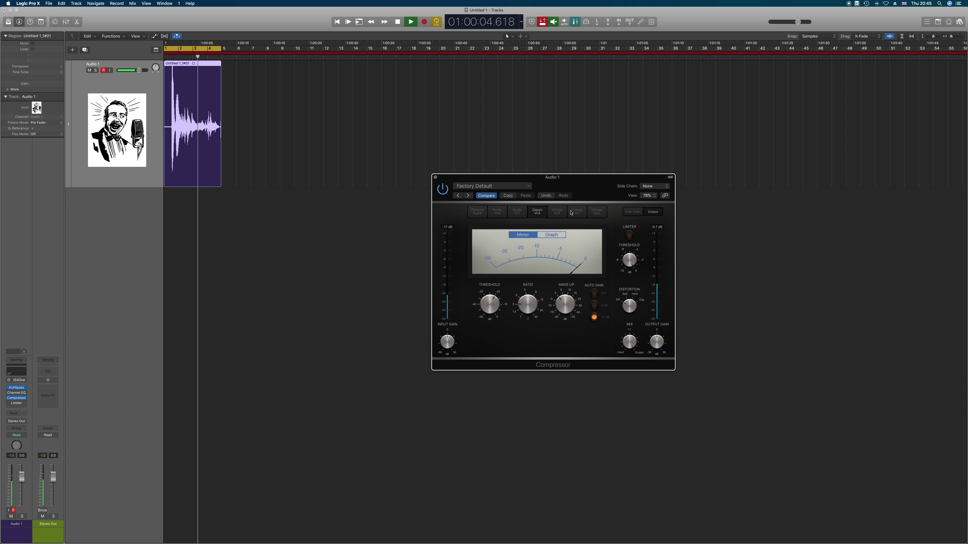
left_click(577, 212)
left_click(597, 212)
key("space")
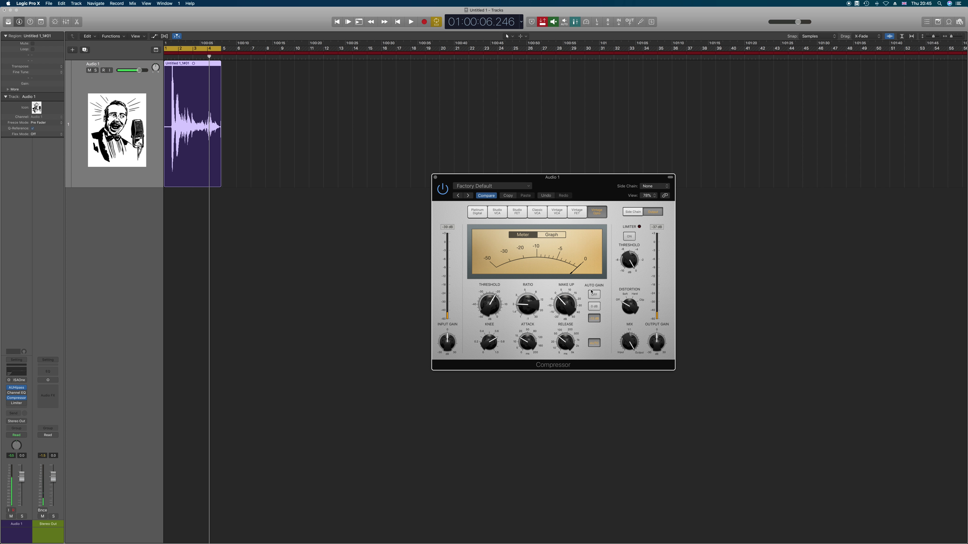
Step: Cycle through the circuit models once more and settle on Studio VCA
left_click(497, 212)
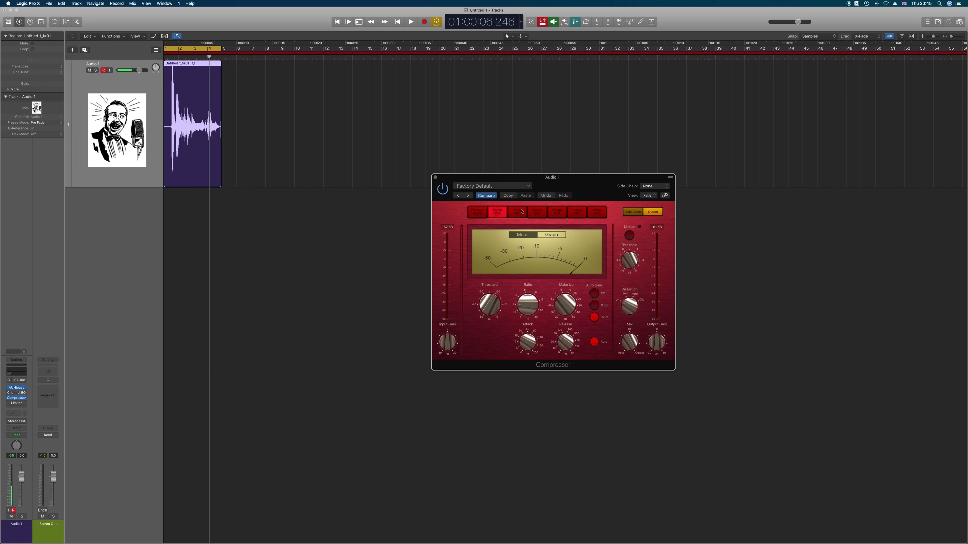
left_click(517, 212)
left_click(537, 212)
left_click(556, 212)
left_click(577, 212)
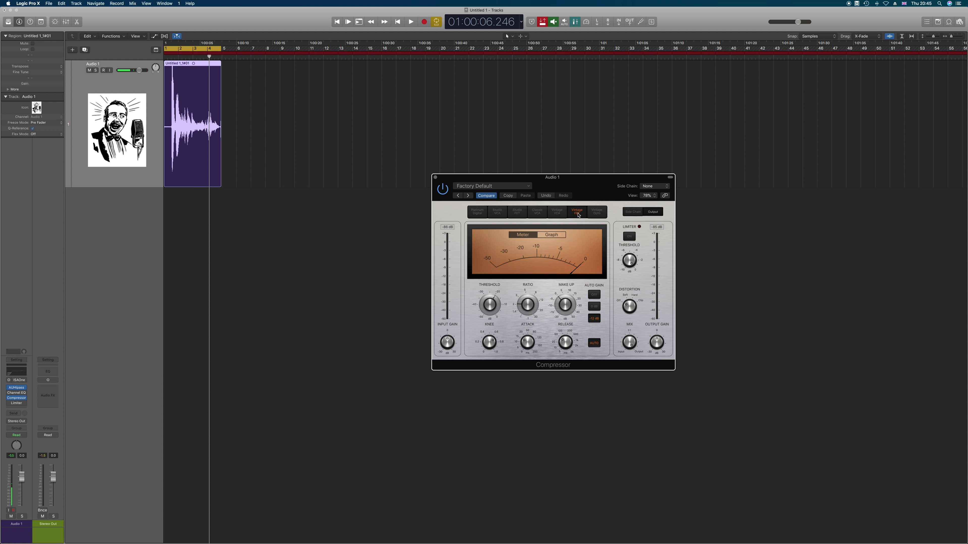
left_click(597, 212)
left_click(557, 212)
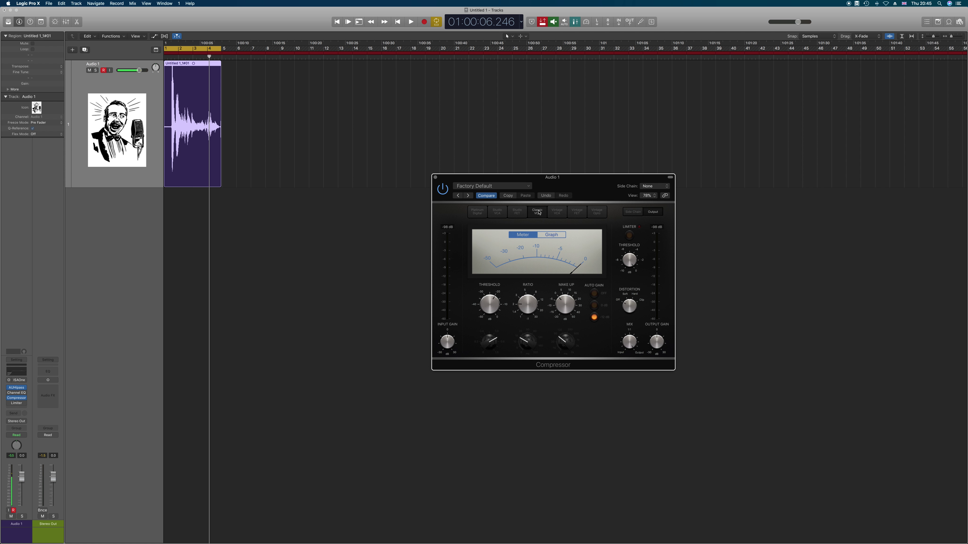
left_click(517, 212)
left_click(498, 212)
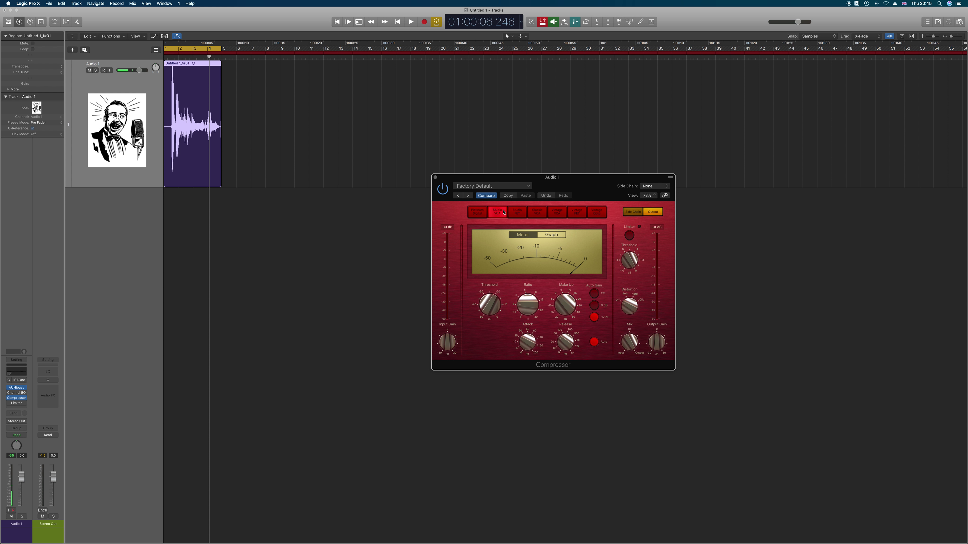
left_click(477, 212)
left_click(514, 214)
left_click(538, 212)
left_click(558, 213)
left_click(577, 212)
left_click(503, 214)
Step: Load the Voice > Narration Vocal compressor preset
left_click(491, 186)
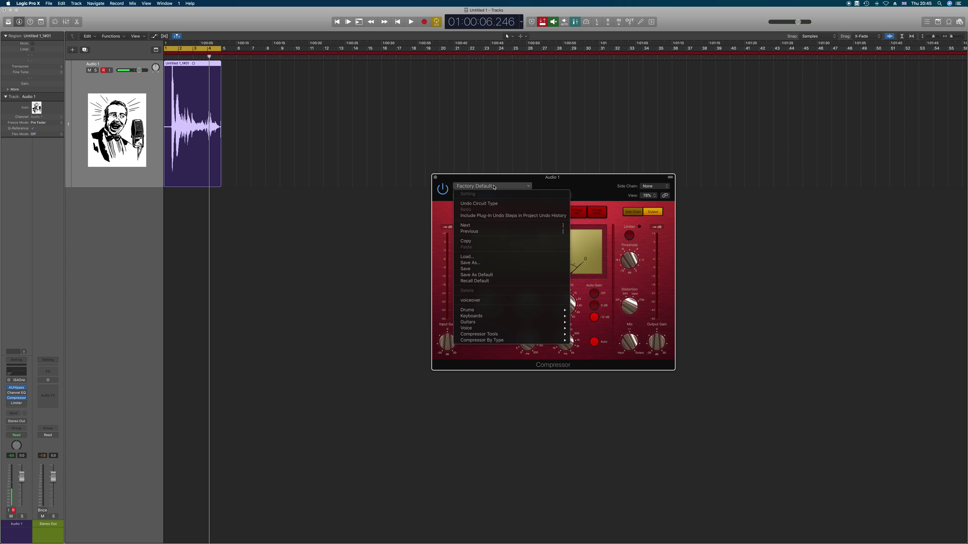
mouse_move(517, 328)
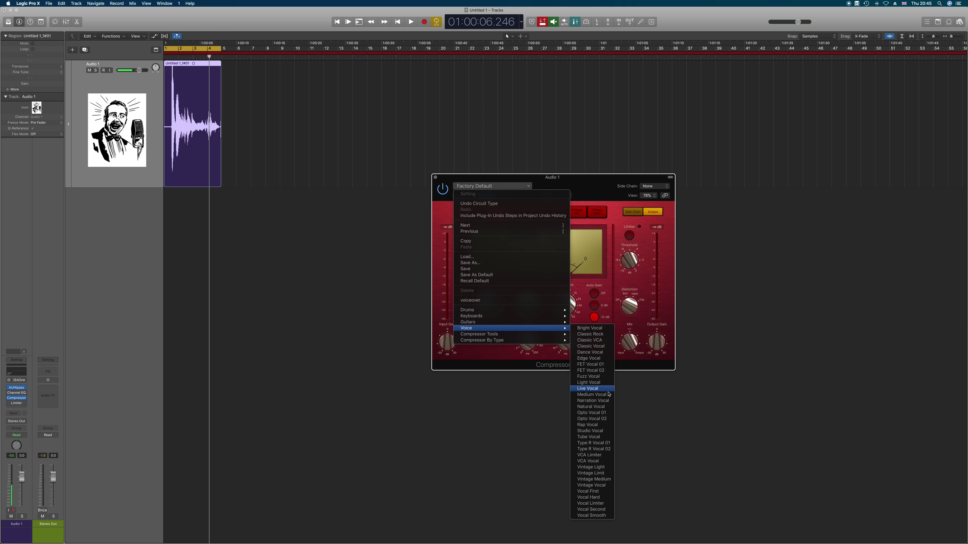
left_click(597, 403)
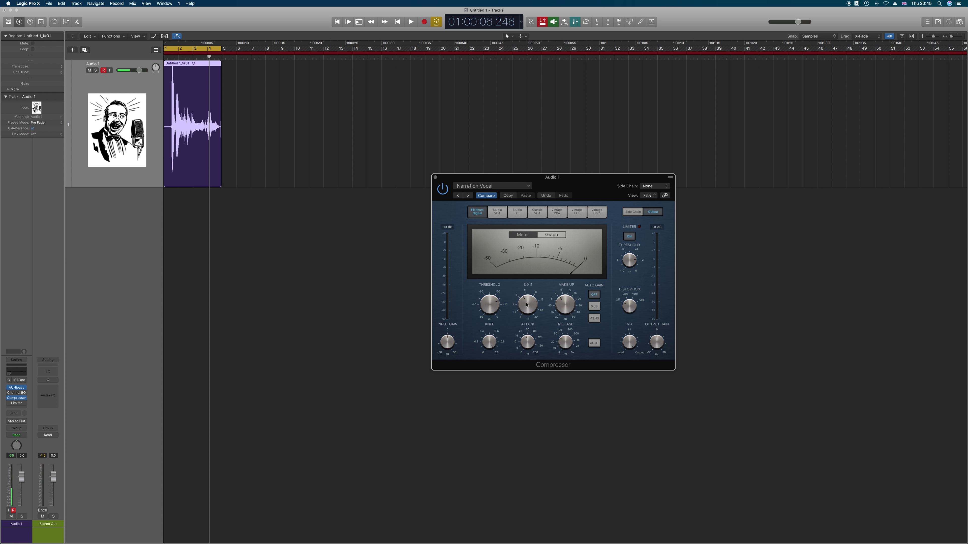
Step: Lower the ratio to 2.1:1, toggle auto release and adjust the release time
left_click_drag(527, 307, 485, 325)
left_click(569, 309)
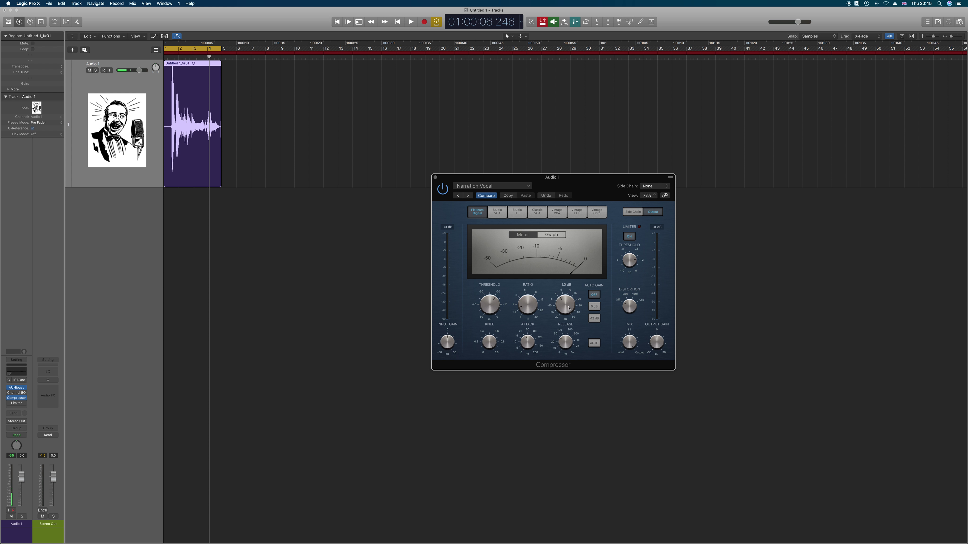
left_click(593, 344)
left_click(563, 342)
left_click_drag(563, 342, 528, 358)
left_click(528, 345)
key("alt+r")
key("space")
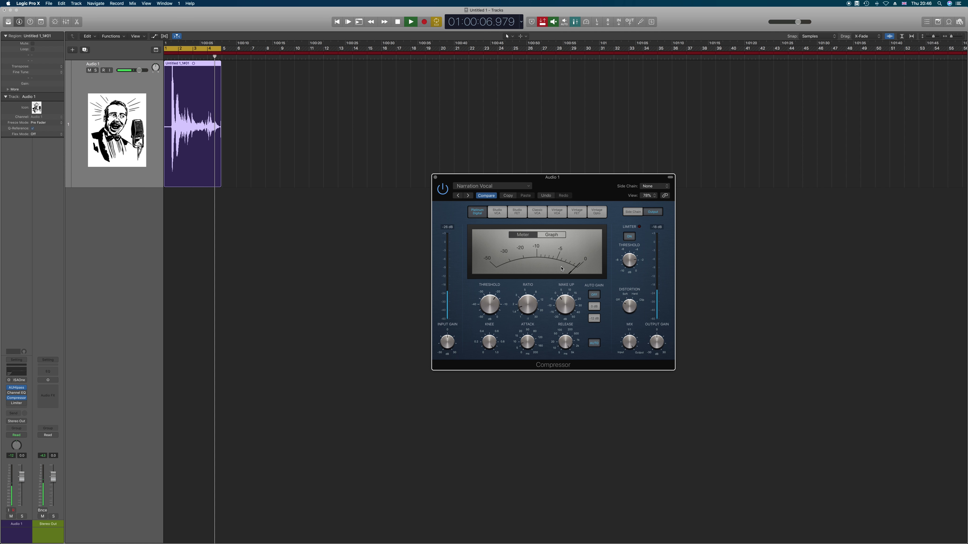
key("space")
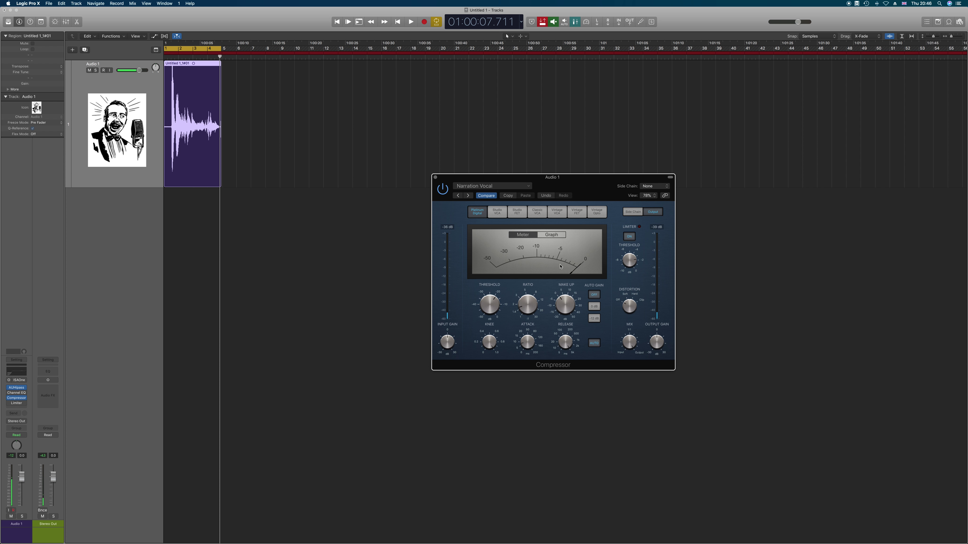
key("ctrl+r")
key("space")
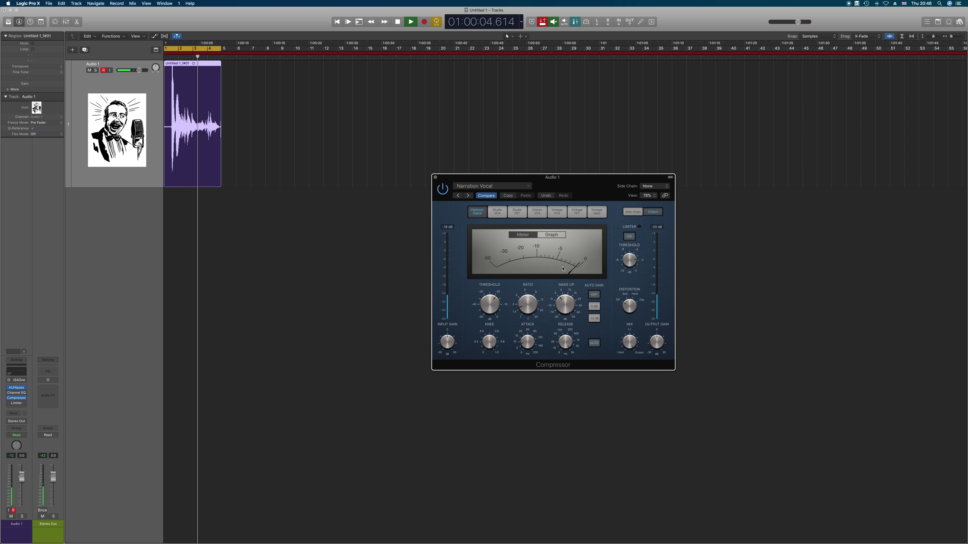
key("space")
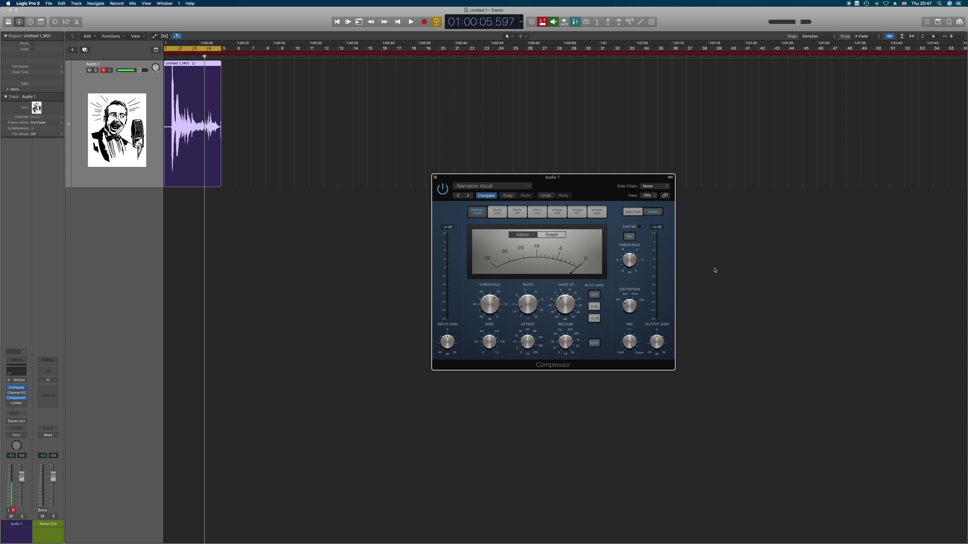
left_click(436, 178)
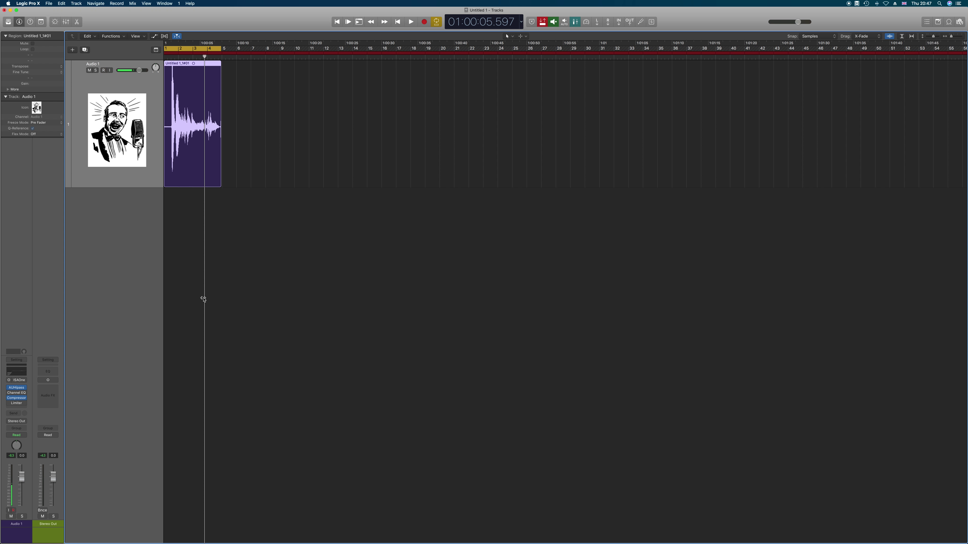
Step: Open the Limiter on Audio 1 and lower its output level from 0.0 to -0.3 dB
left_click(17, 404)
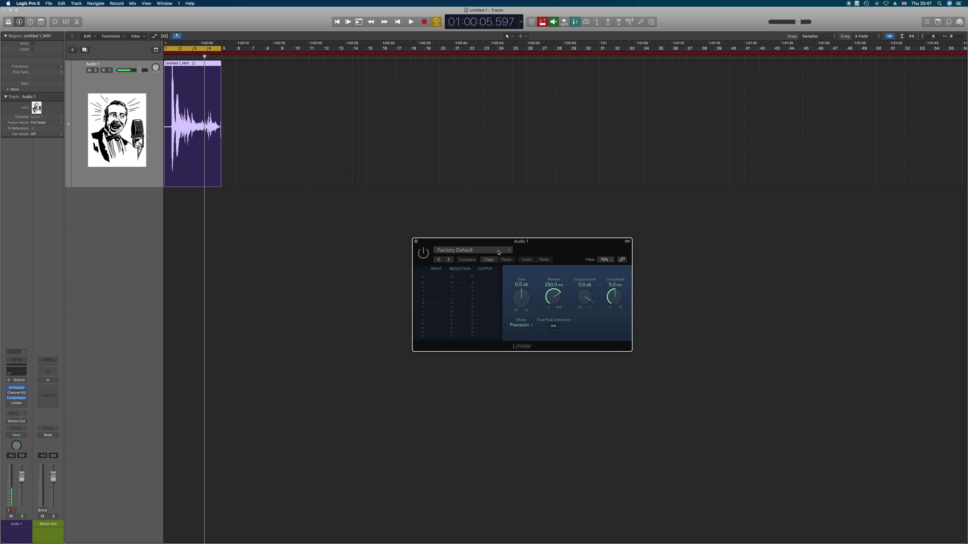
left_click_drag(585, 294, 586, 298)
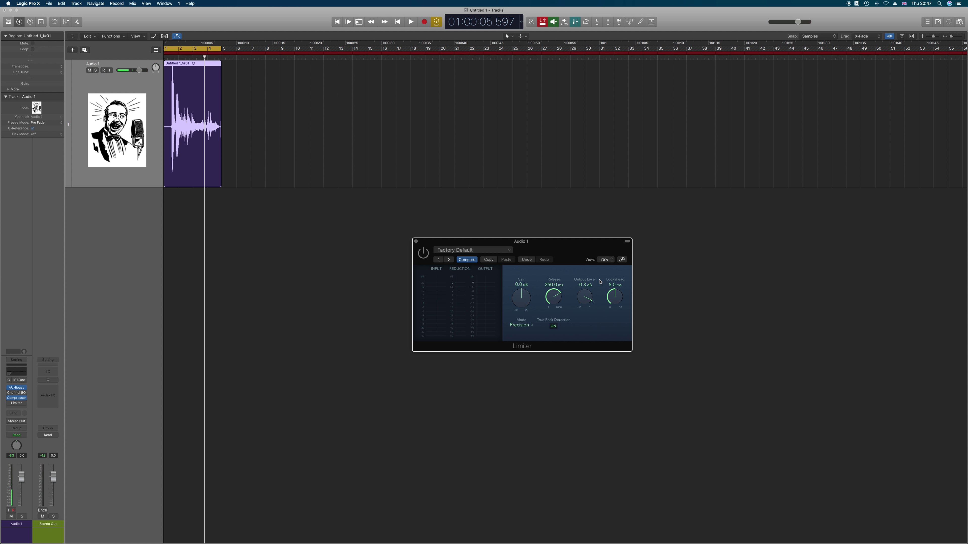
Step: Arm Audio 1 and play the take twice through the Limiter
key("ctrl+r")
key("space")
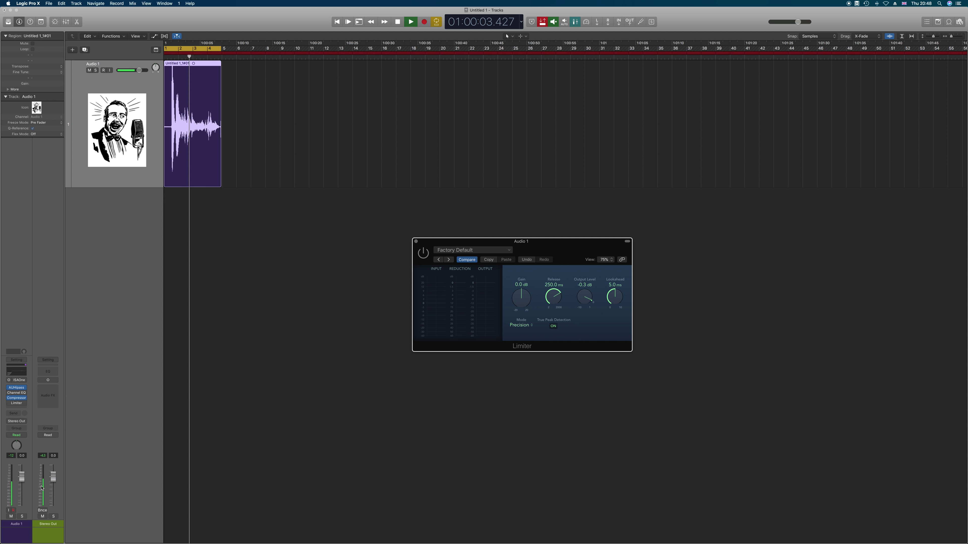
key("space")
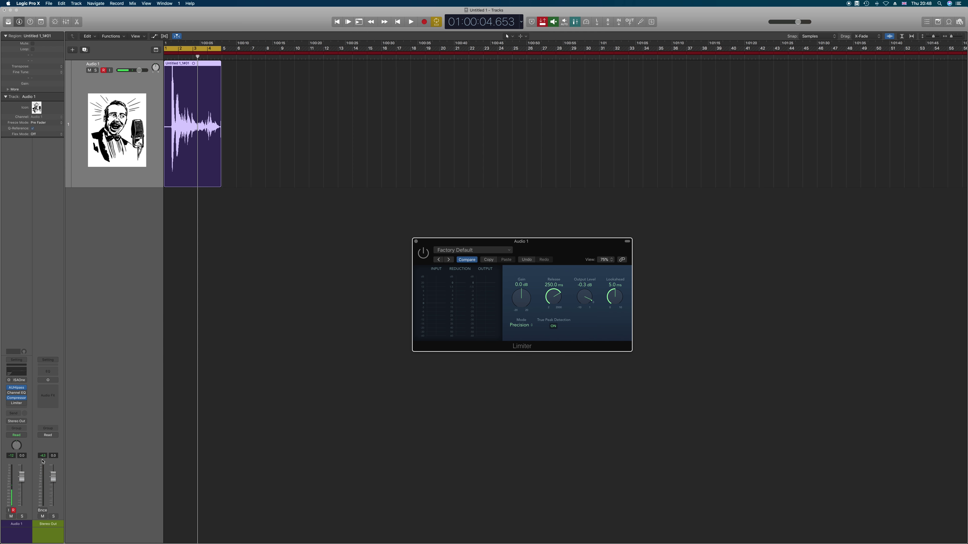
key("space")
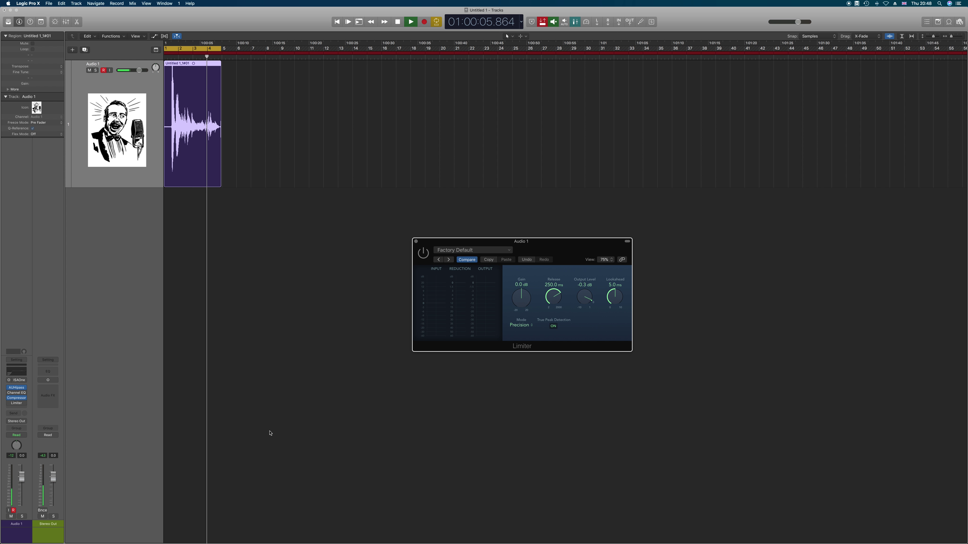
key("space")
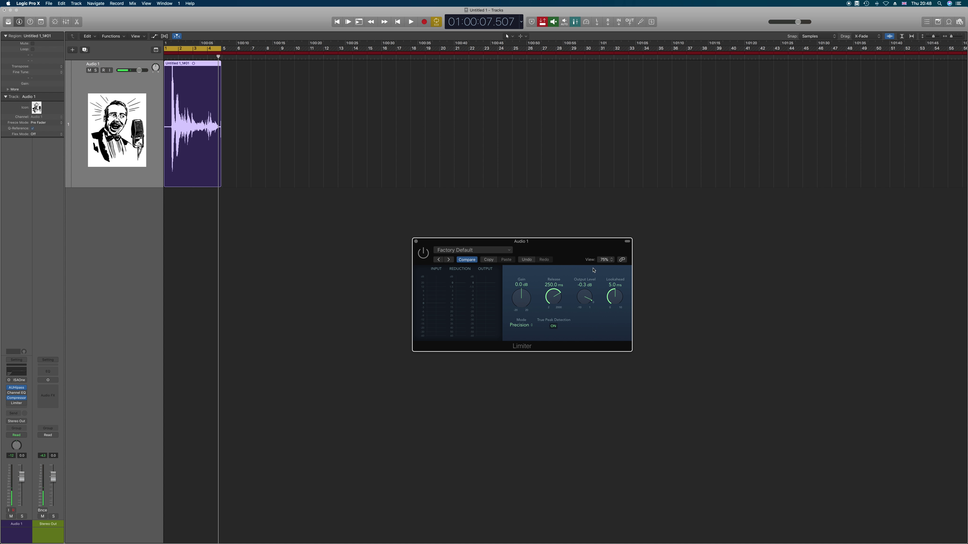
Step: Raise the Limiter gain to +1.5 dB, replay from the start and disarm Audio 1
scroll(521, 301, "up", 2)
key("Return")
key("space")
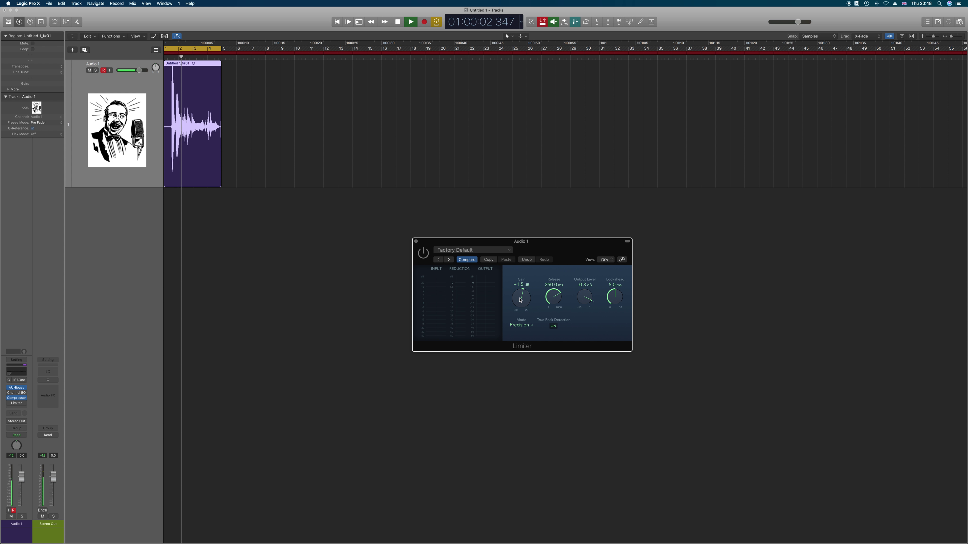
key("space")
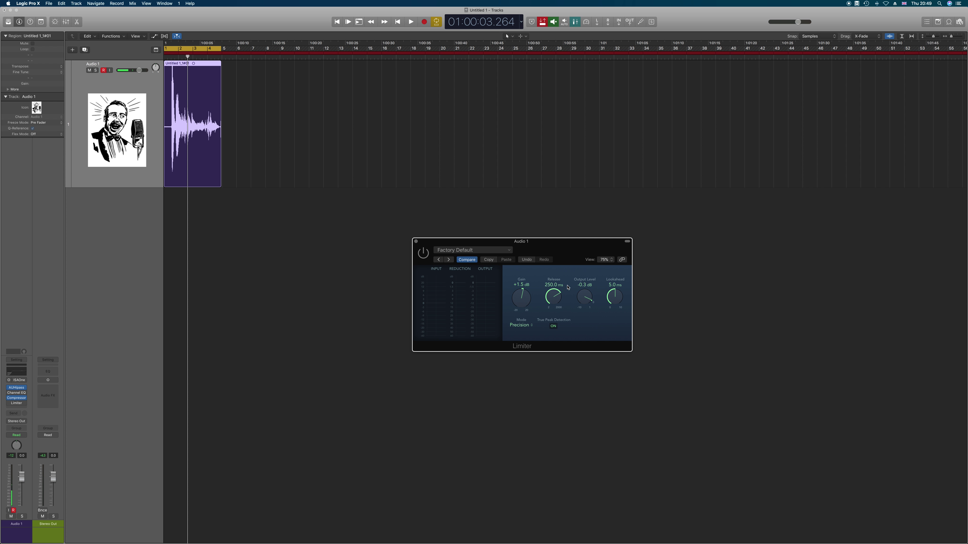
key("r")
Step: Close the Limiter window and switch the Channel EQ back on
left_click(416, 240)
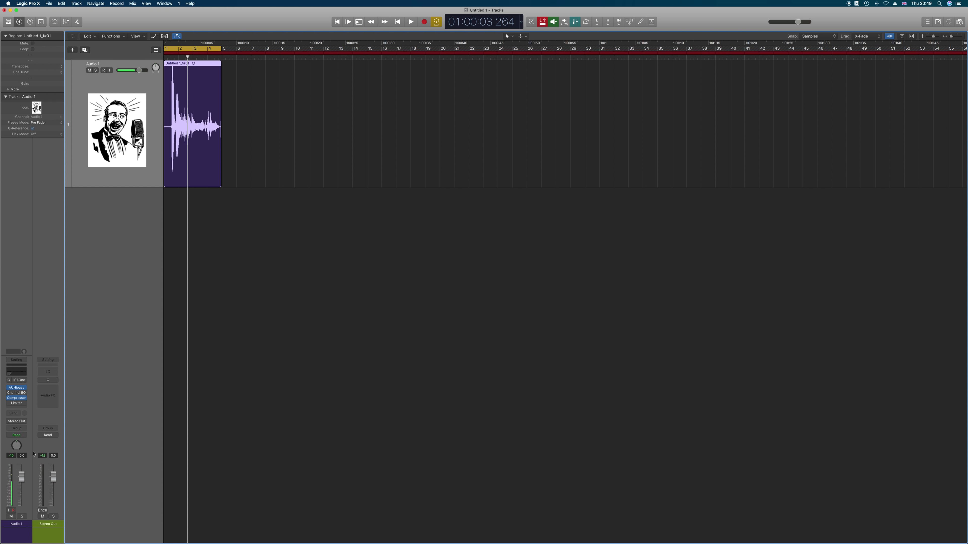
mouse_move(23, 396)
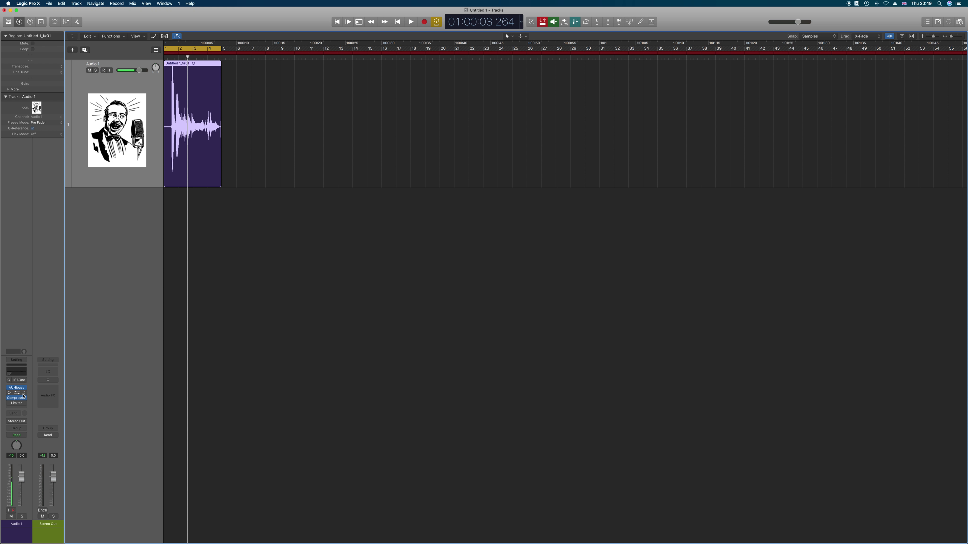
left_click(10, 393)
Step: Insert the mono Waves NS1 after the Limiter, center its window, and disarm Audio 1
mouse_move(11, 404)
left_click(22, 409)
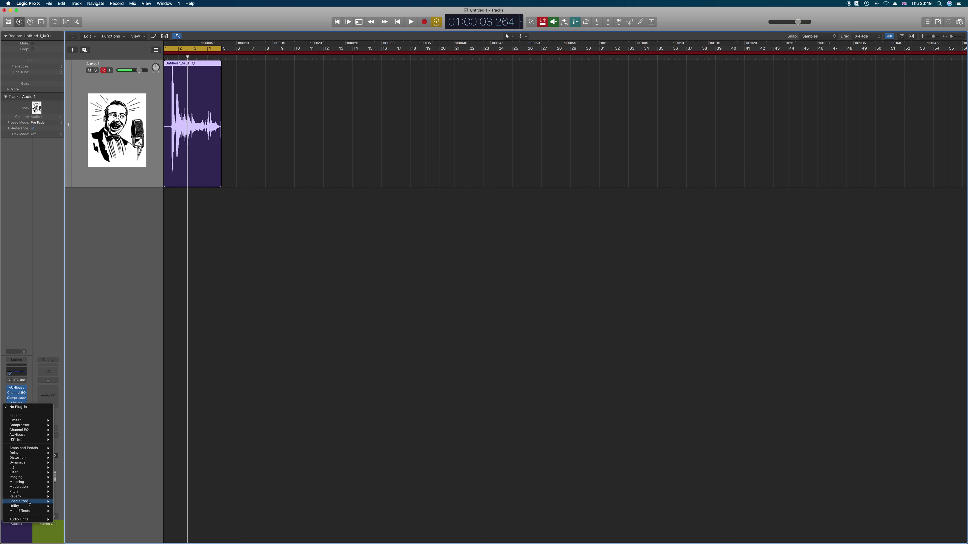
mouse_move(32, 520)
mouse_move(68, 529)
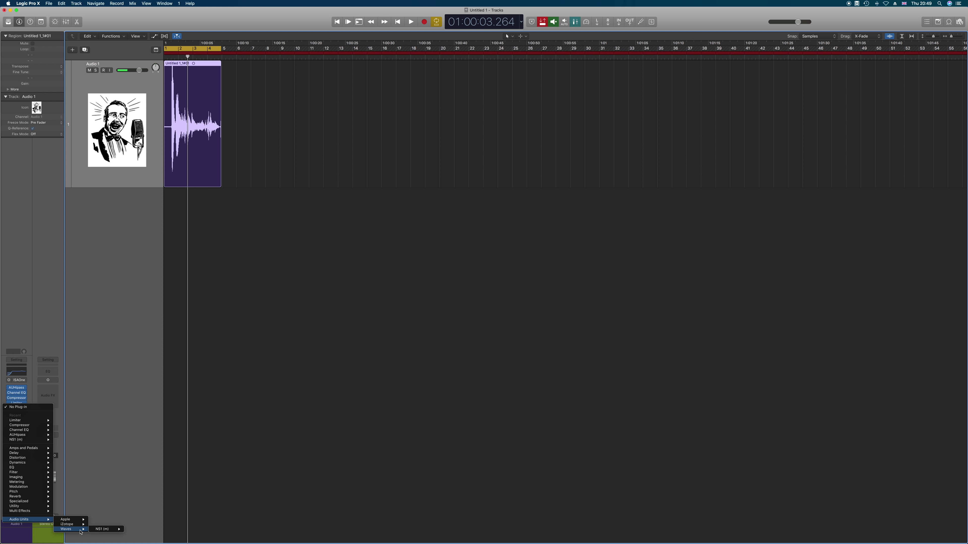
left_click(135, 529)
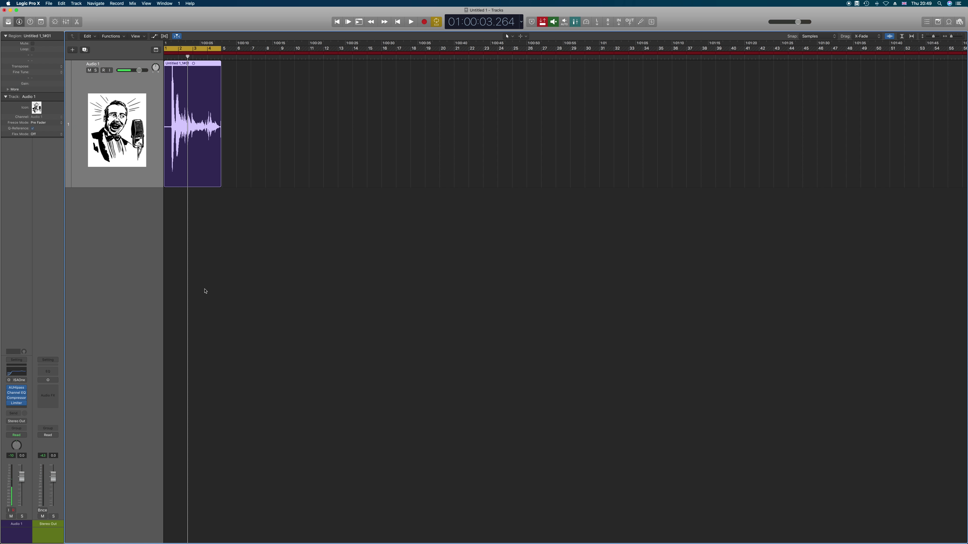
left_click_drag(41, 22, 501, 123)
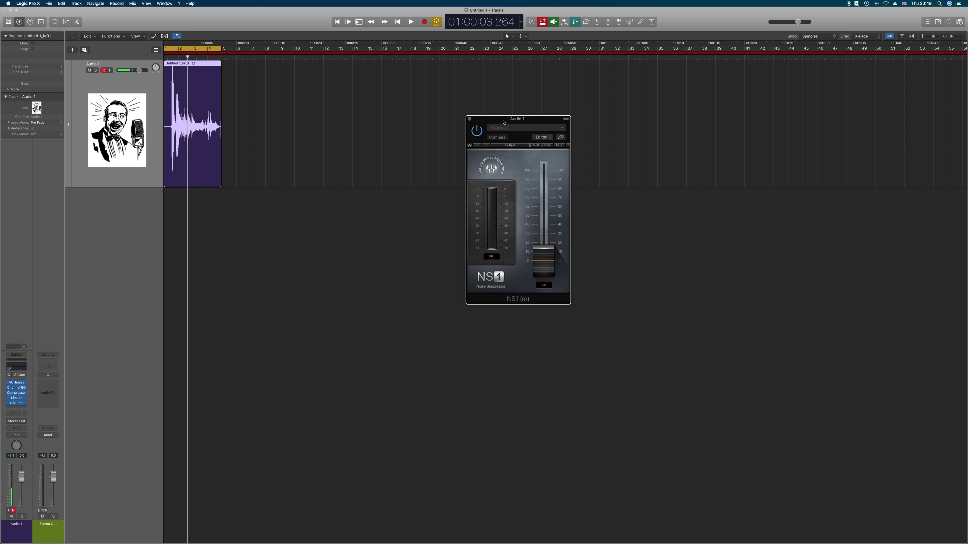
key("ctrl+r")
Step: Record a short second take after the first on Audio 1 and push NS1 suppression to maximum
left_click(225, 56)
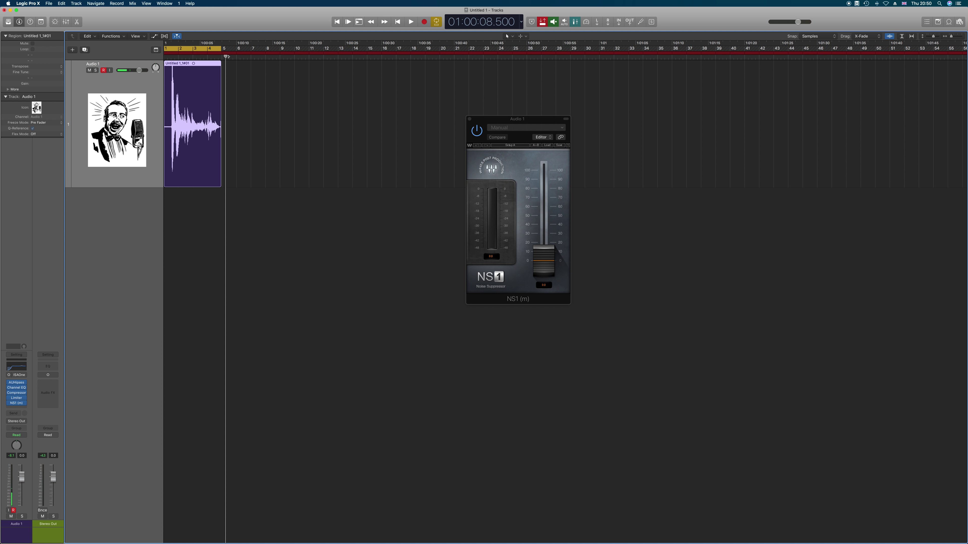
key("r")
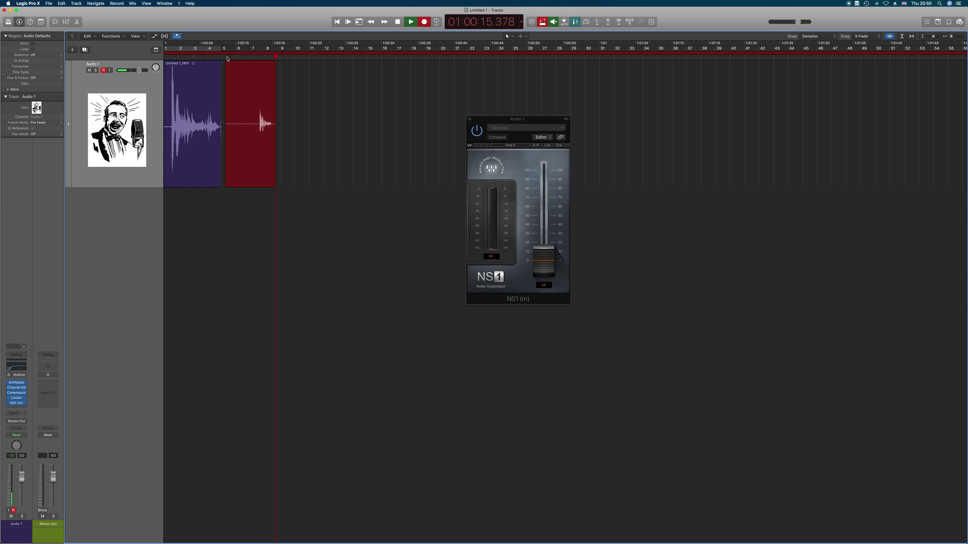
key("space")
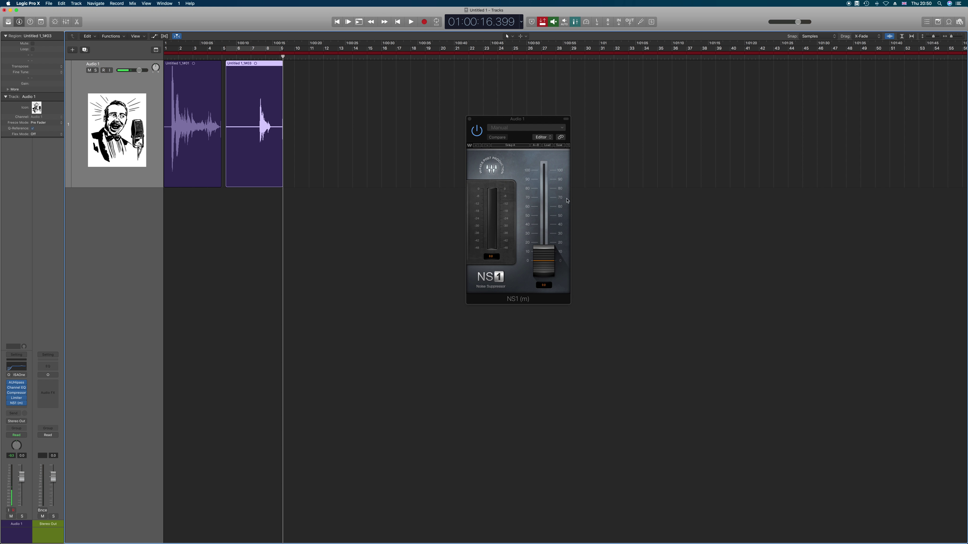
left_click_drag(544, 261, 544, 170)
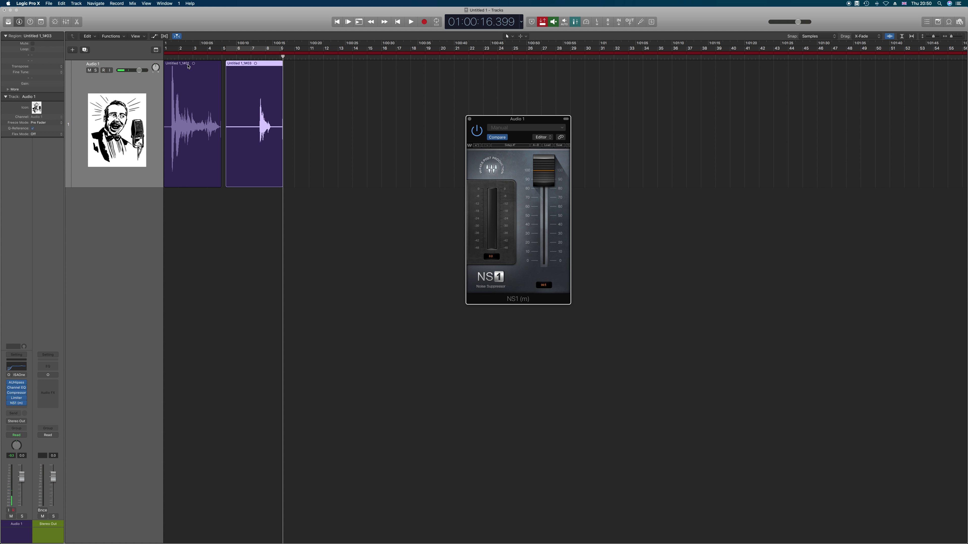
Step: Play the take from the project start, arm Audio 1 for recording, and replay it
key("Return")
key("space")
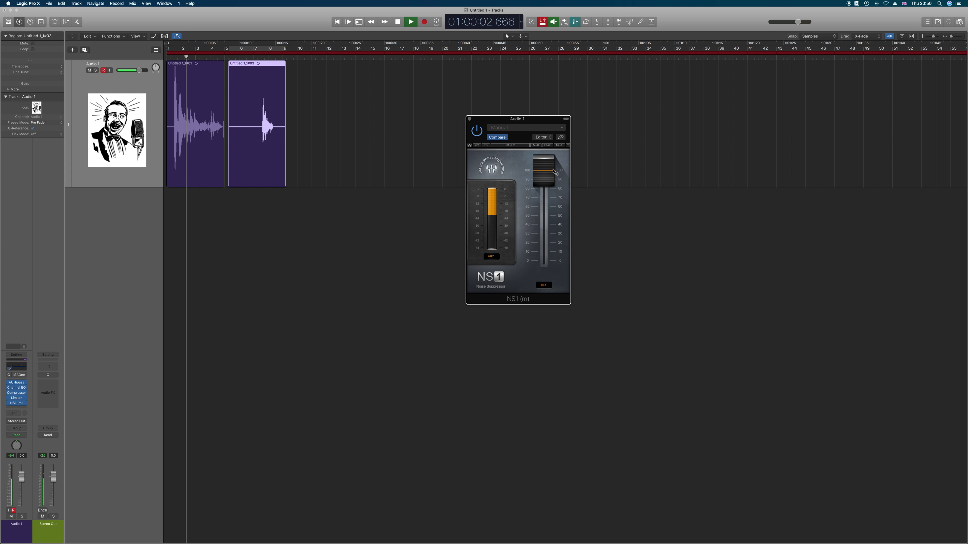
key("space")
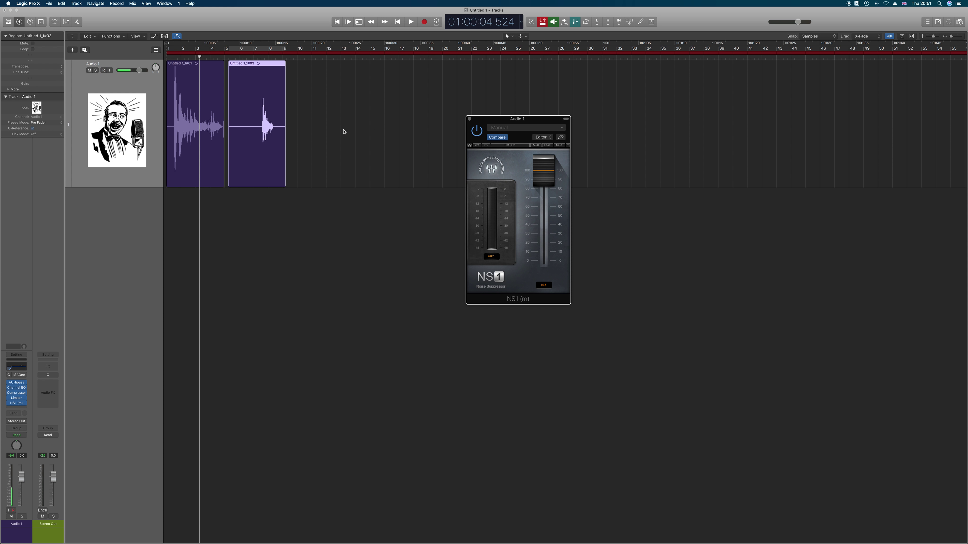
key("alt+super+r")
key("alt+super+r")
key("alt+super+r")
key("Return")
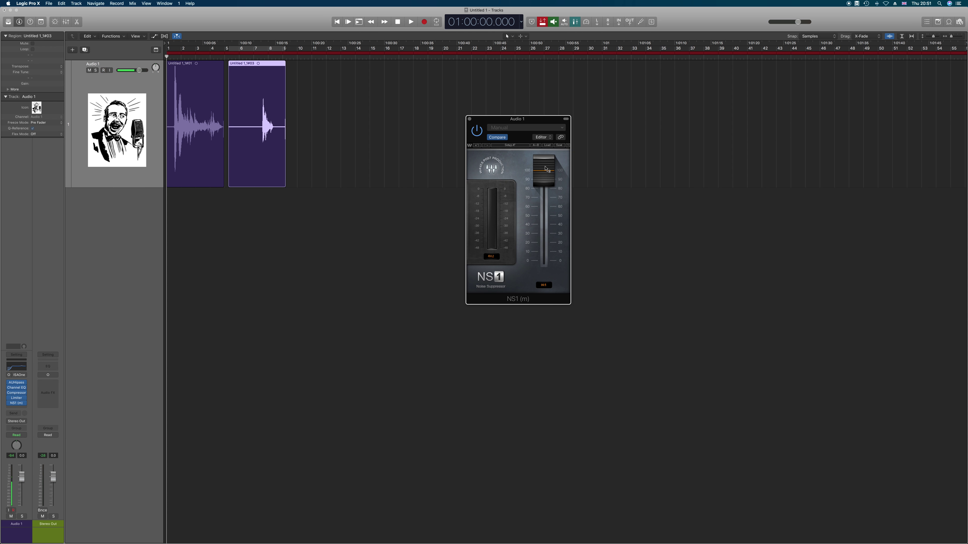
key("space")
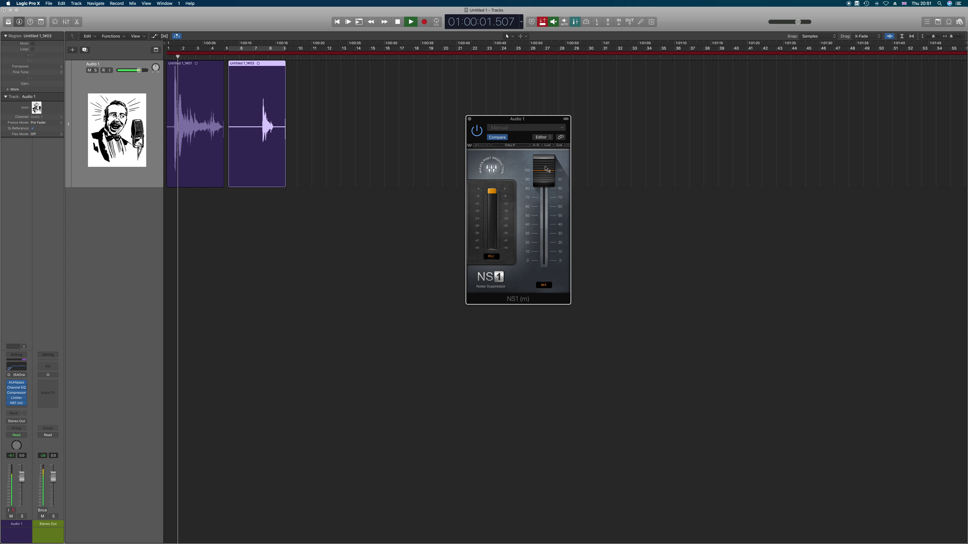
key("space")
Step: Audition the take with the NS1 fader at about 83.6 and 14.3, finally settling at 0.0
left_click_drag(546, 169, 547, 261)
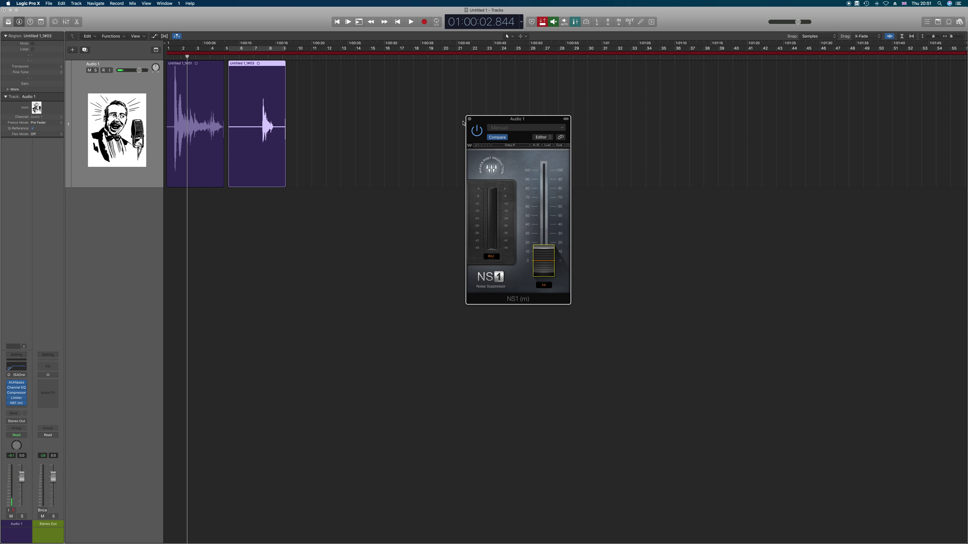
key("space")
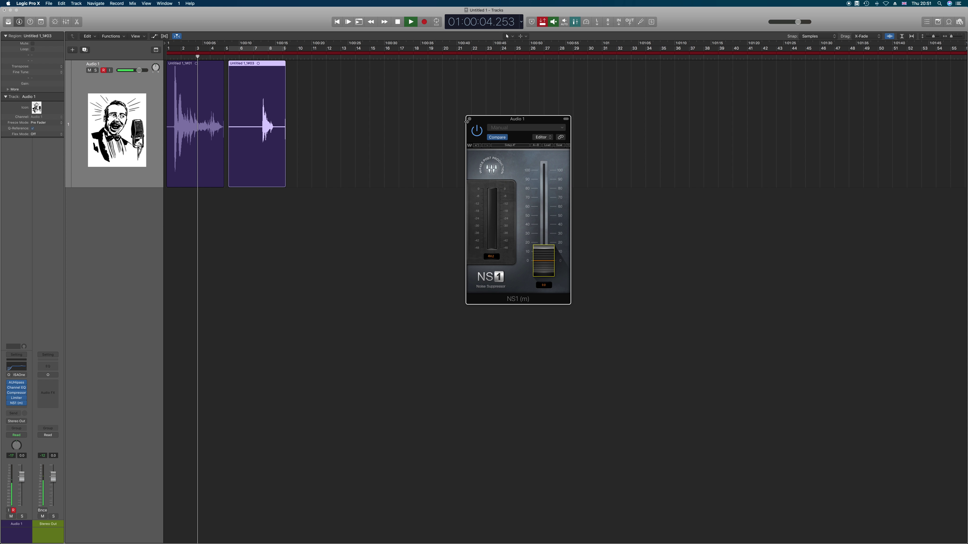
key("space")
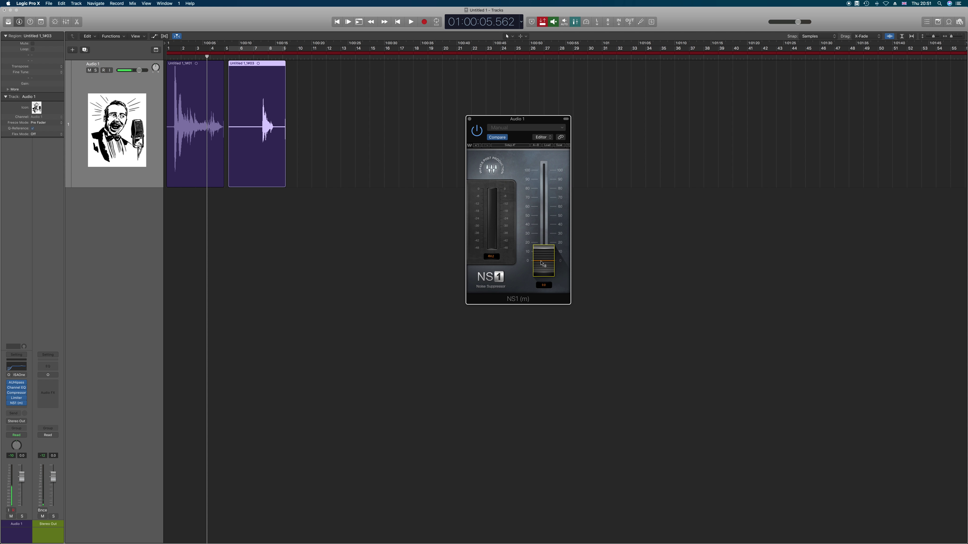
left_click_drag(543, 263, 544, 218)
key("space")
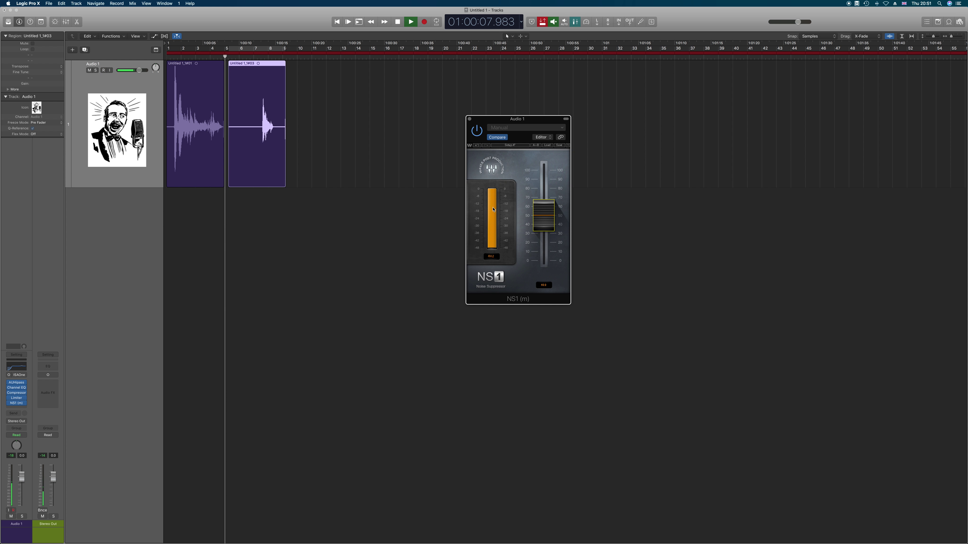
key("space")
left_click_drag(543, 218, 543, 264)
key("space")
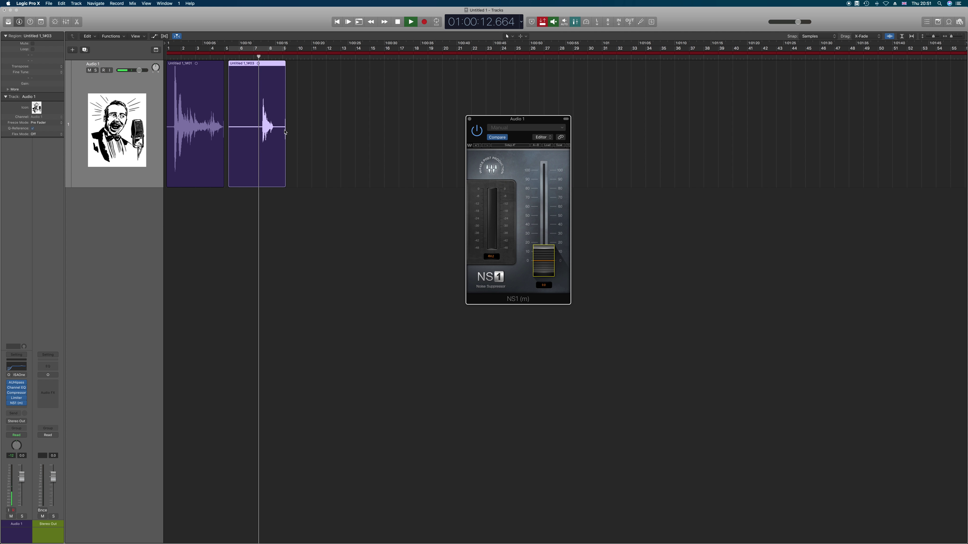
key("Return")
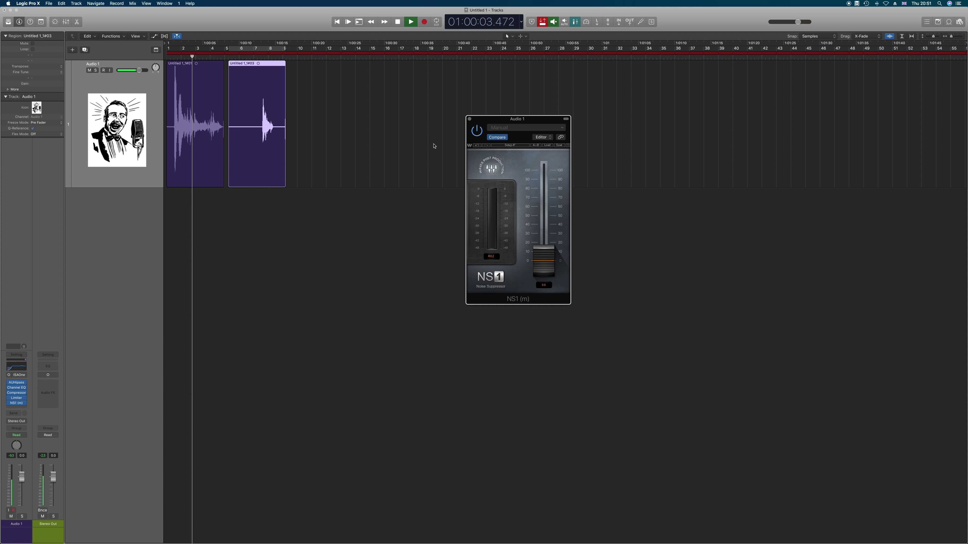
key("space")
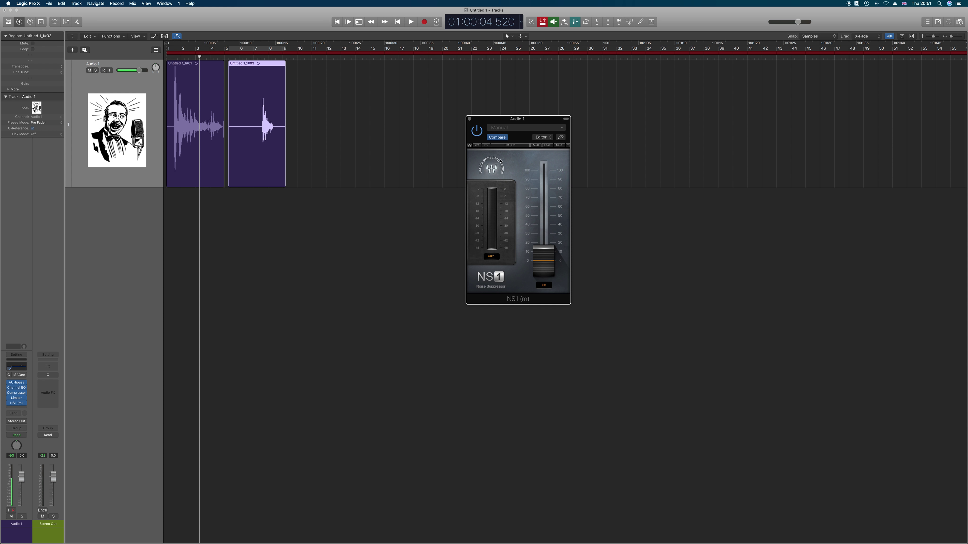
Step: Replay the second take from the 8-second mark repeatedly with the NS1 window in front
left_click(229, 57)
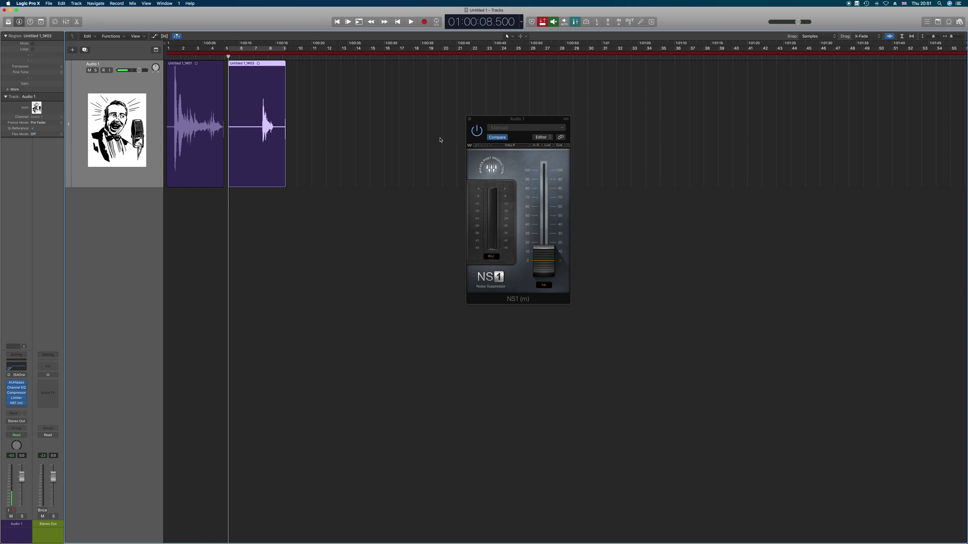
left_click(476, 133)
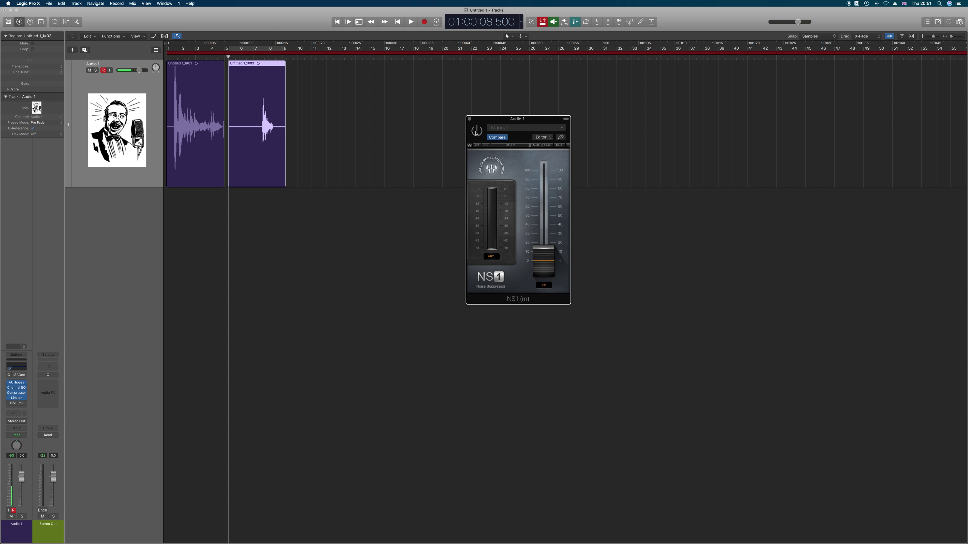
key("space")
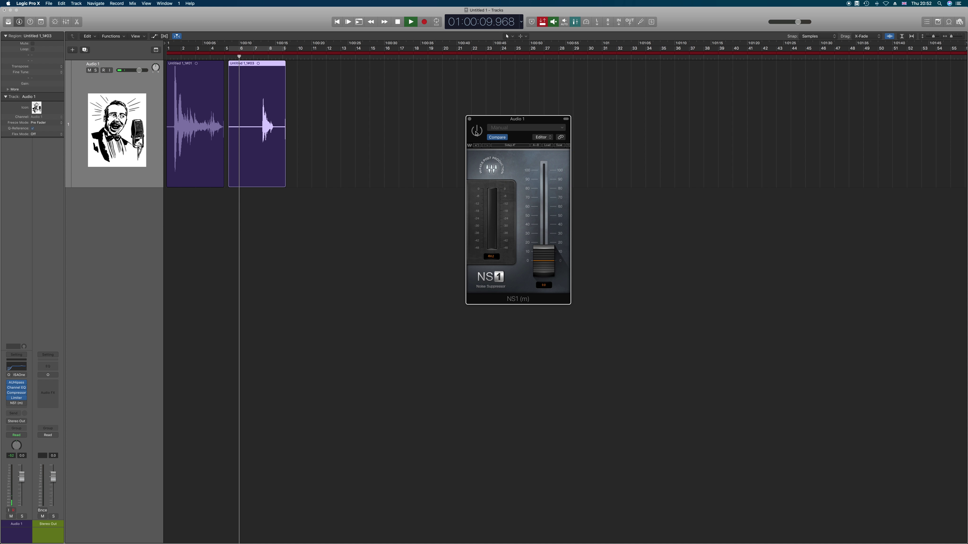
key("r")
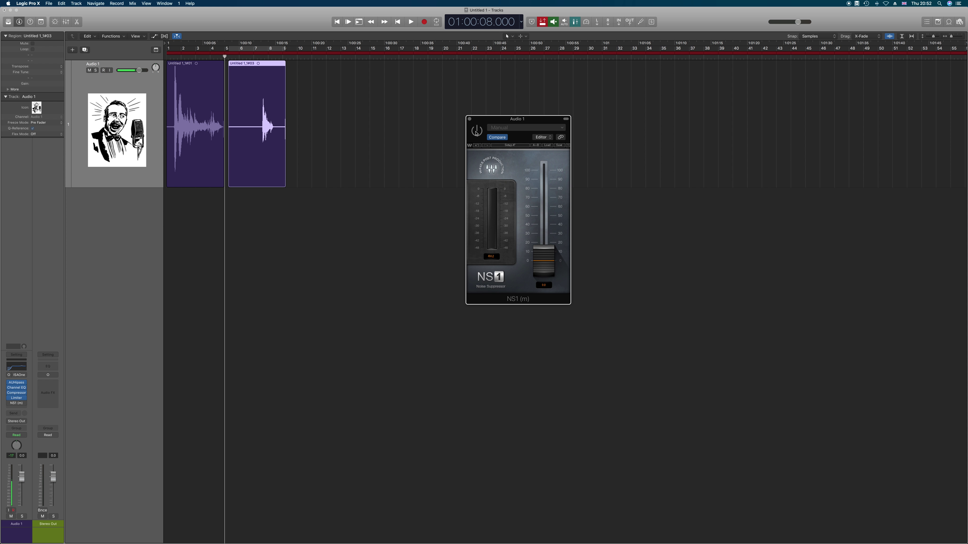
key("space")
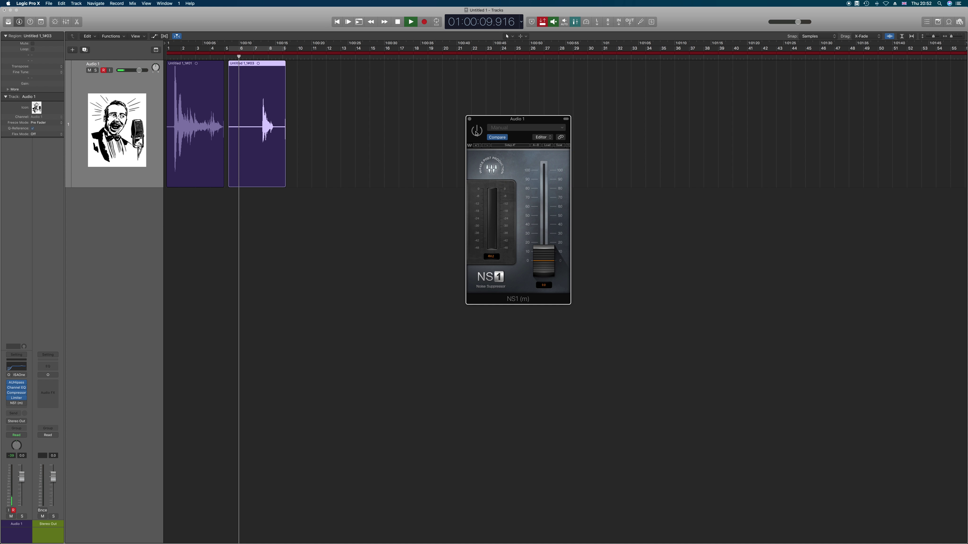
key("space")
key("space")
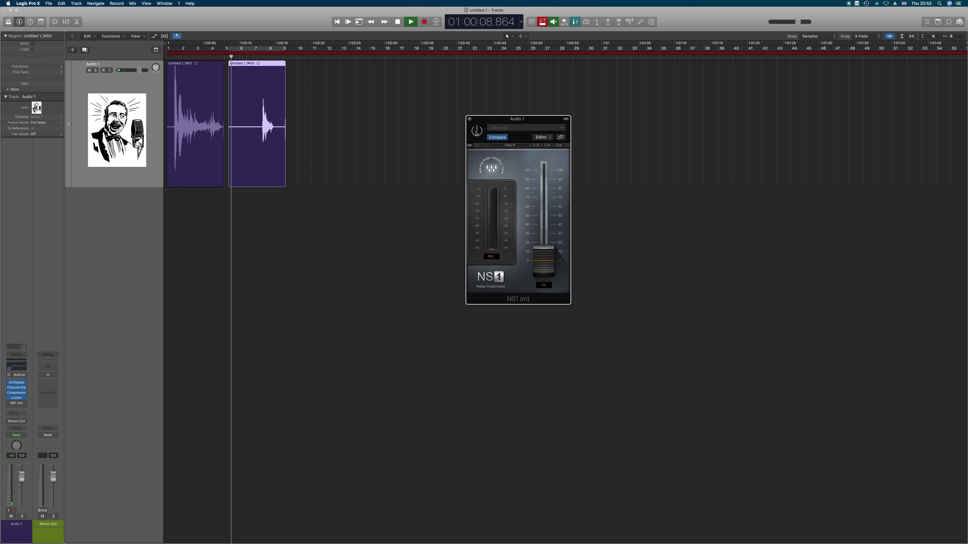
key("space")
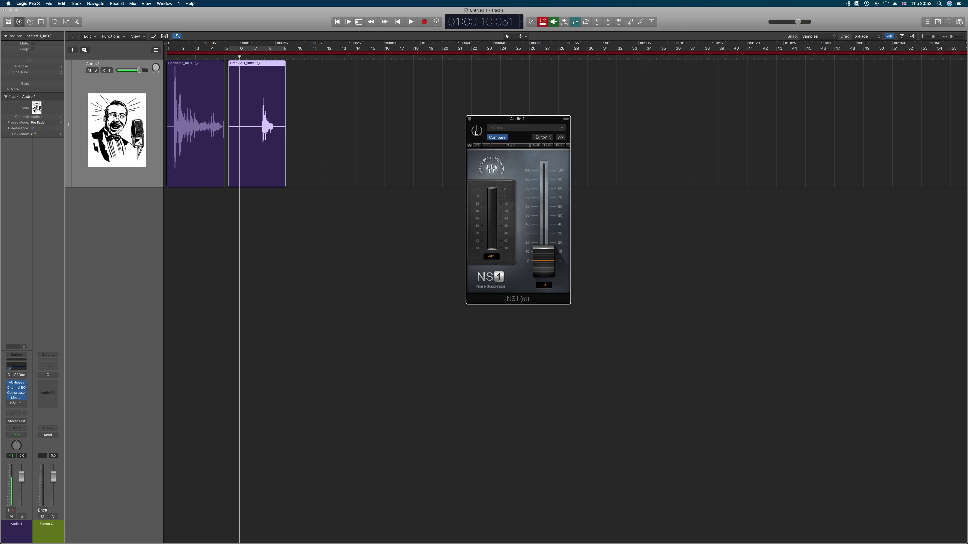
key("space")
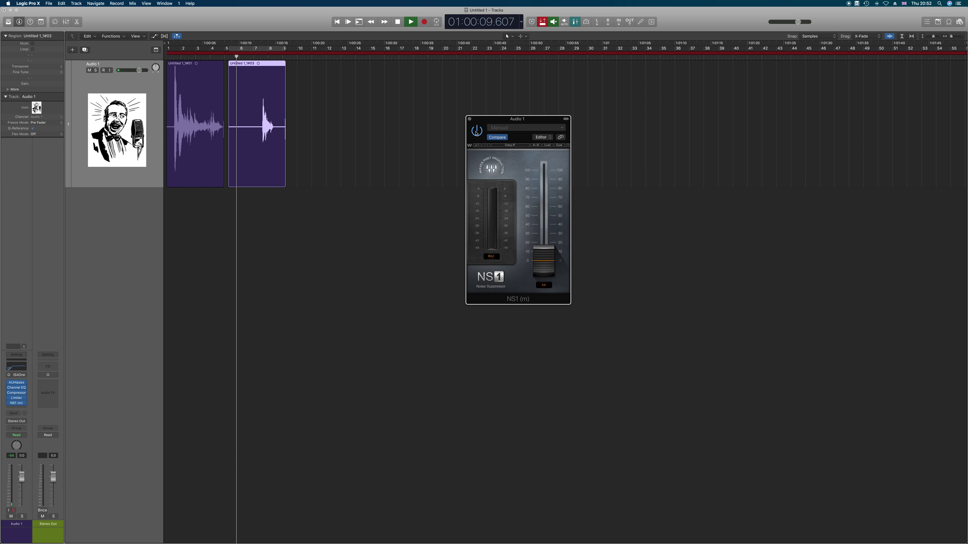
key("space")
key("space")
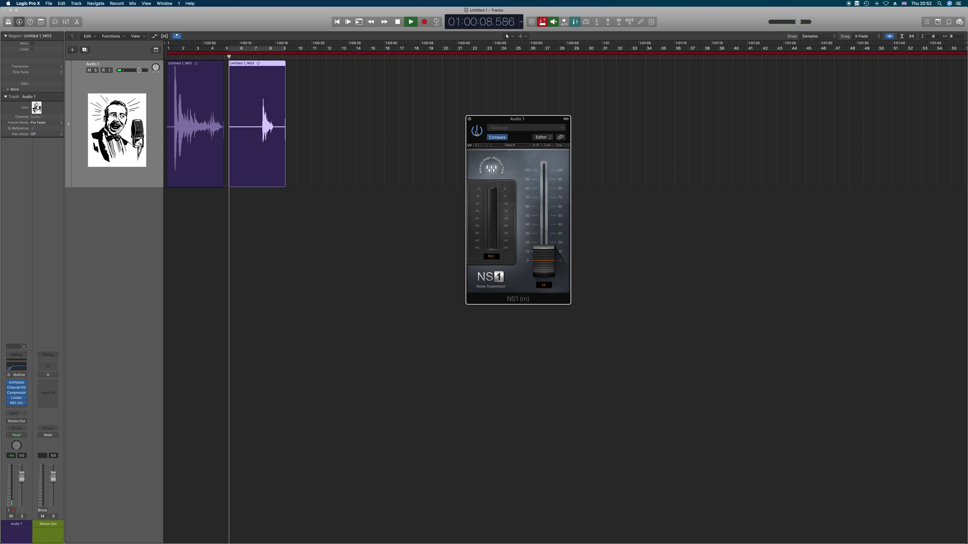
key("space")
key("space")
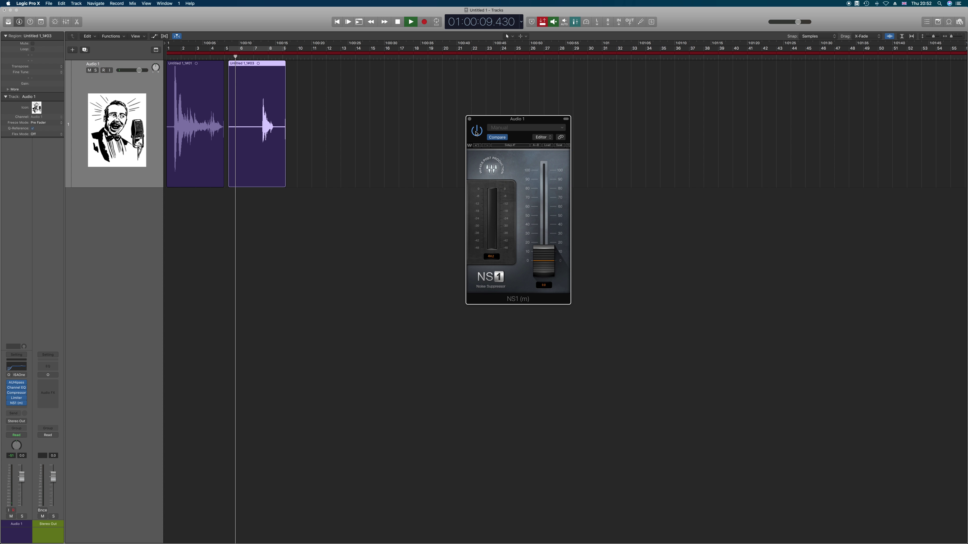
key("space")
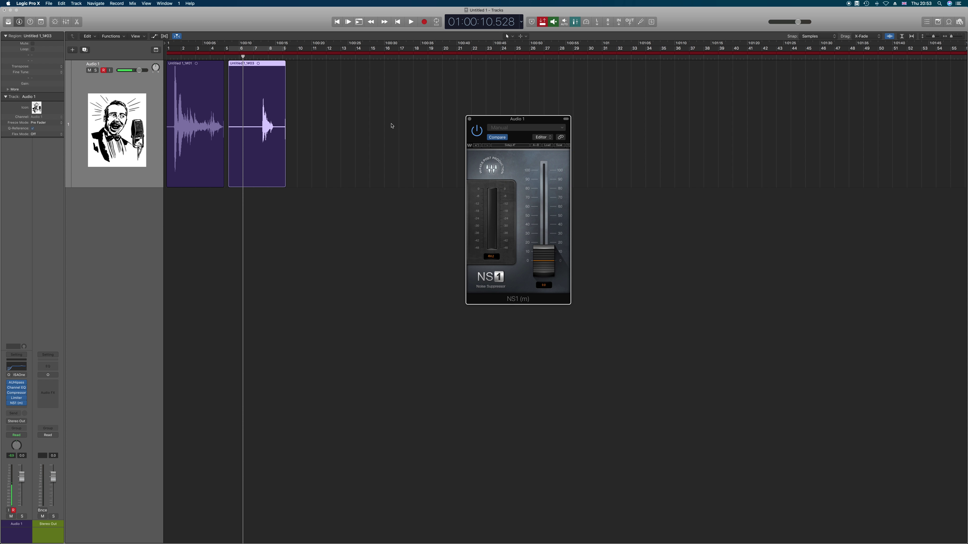
key("ctrl+alt+r")
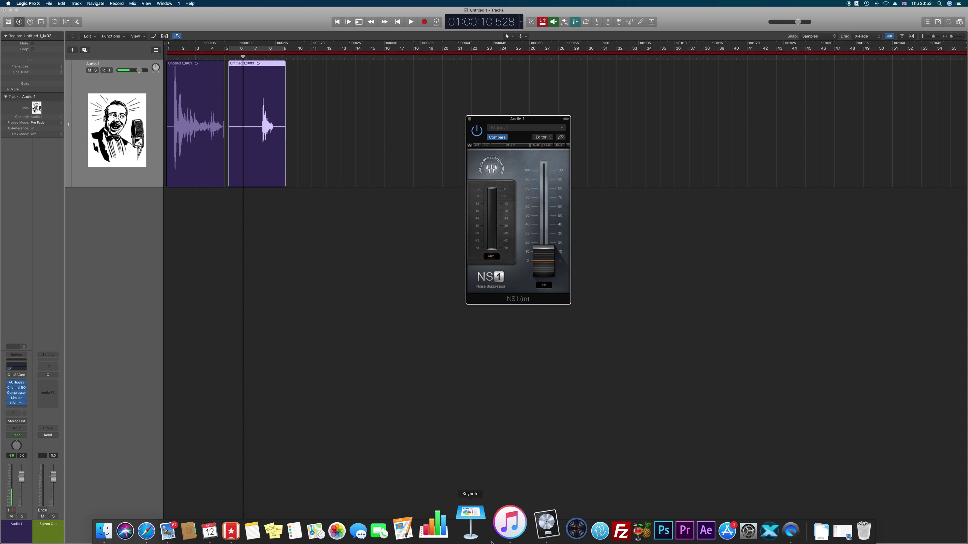
left_click(540, 524)
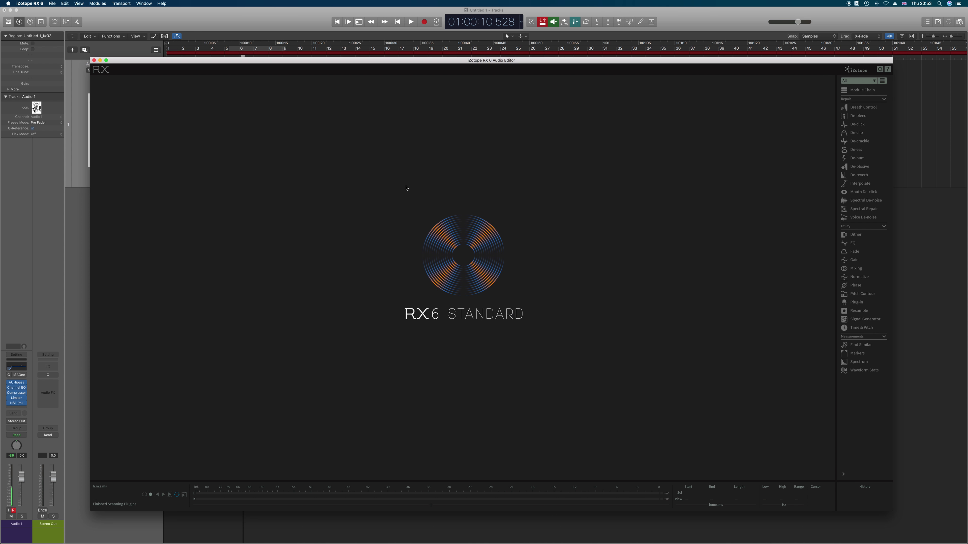
key("super+q")
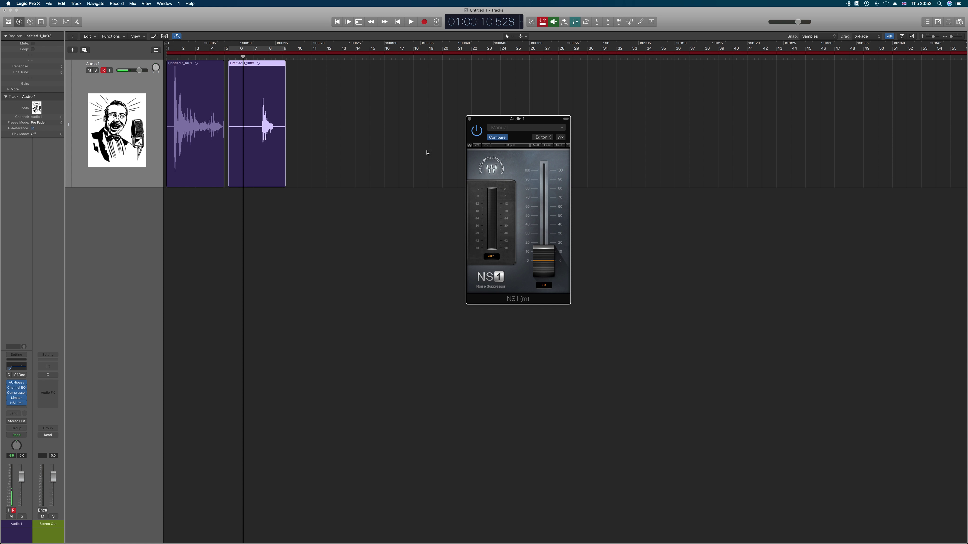
Step: Toggle Audio 1's record arm on and off, then close the NS1 editor window
key("r")
key("alt+super+r")
key("alt+super+r")
key("alt+super+r")
key("alt+super+r")
left_click(470, 119)
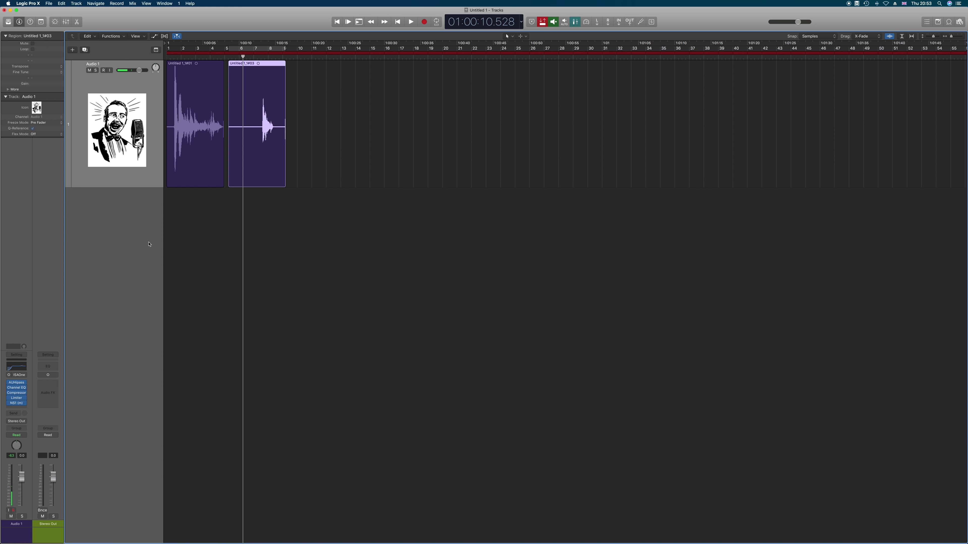